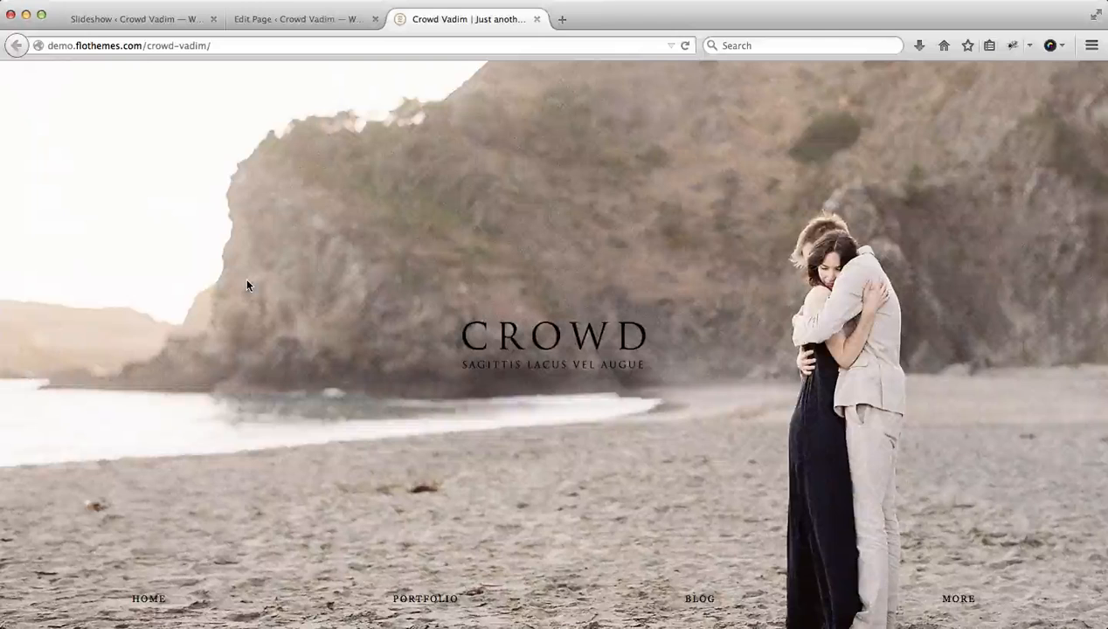
# Start a new slideshow in the site's WordPress admin and title it "Slider title".
pyautogui.hotkey('ctrl', 'Tab')
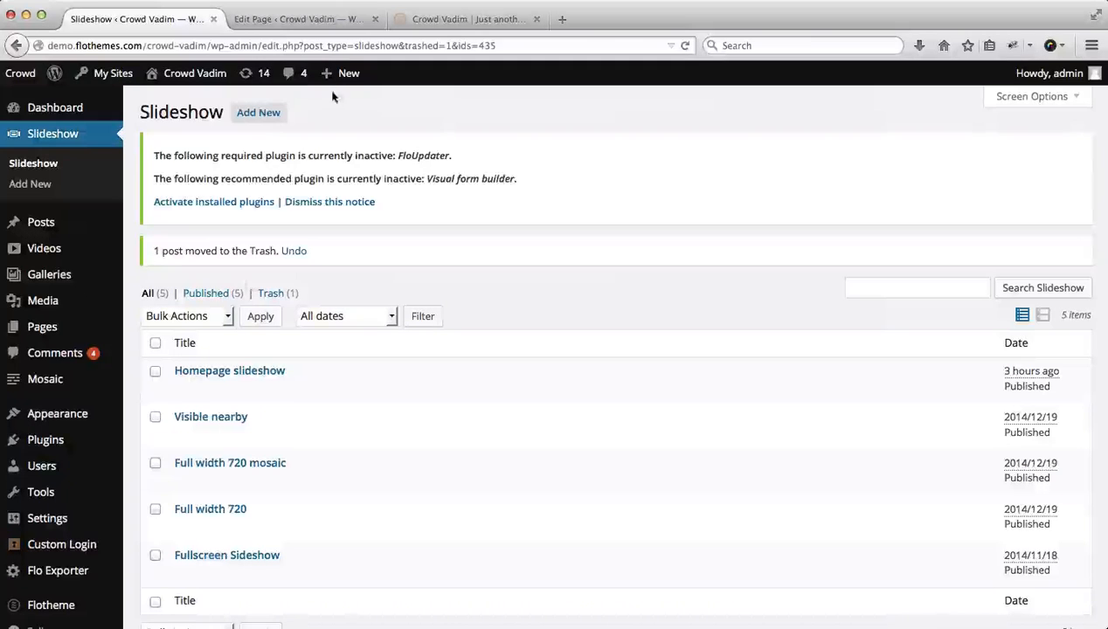
pyautogui.click(269, 113)
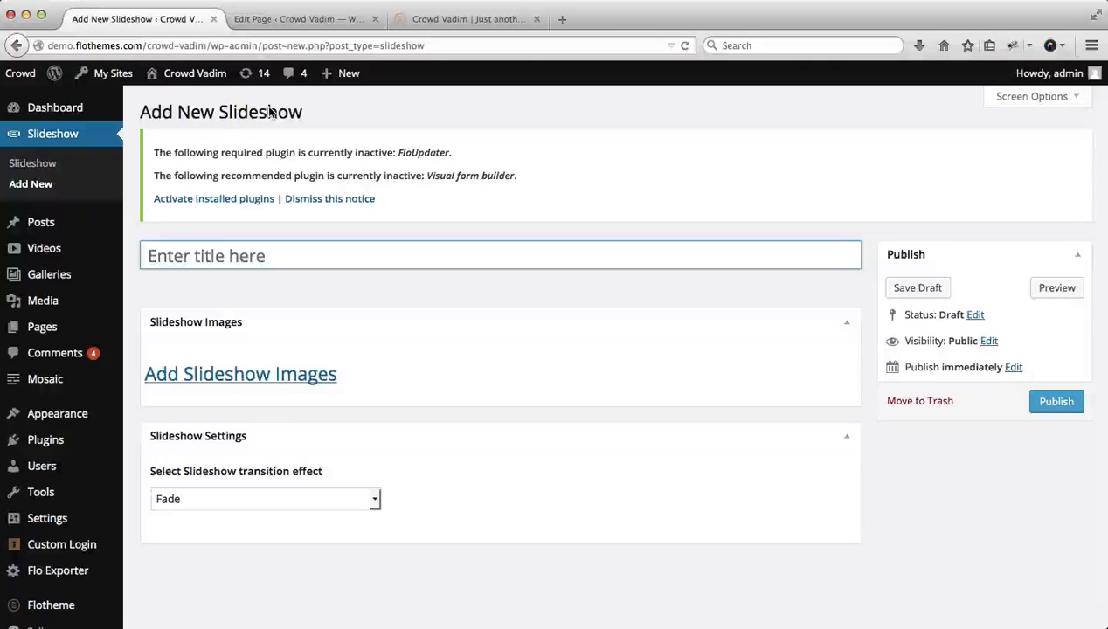
pyautogui.write('Slider title')
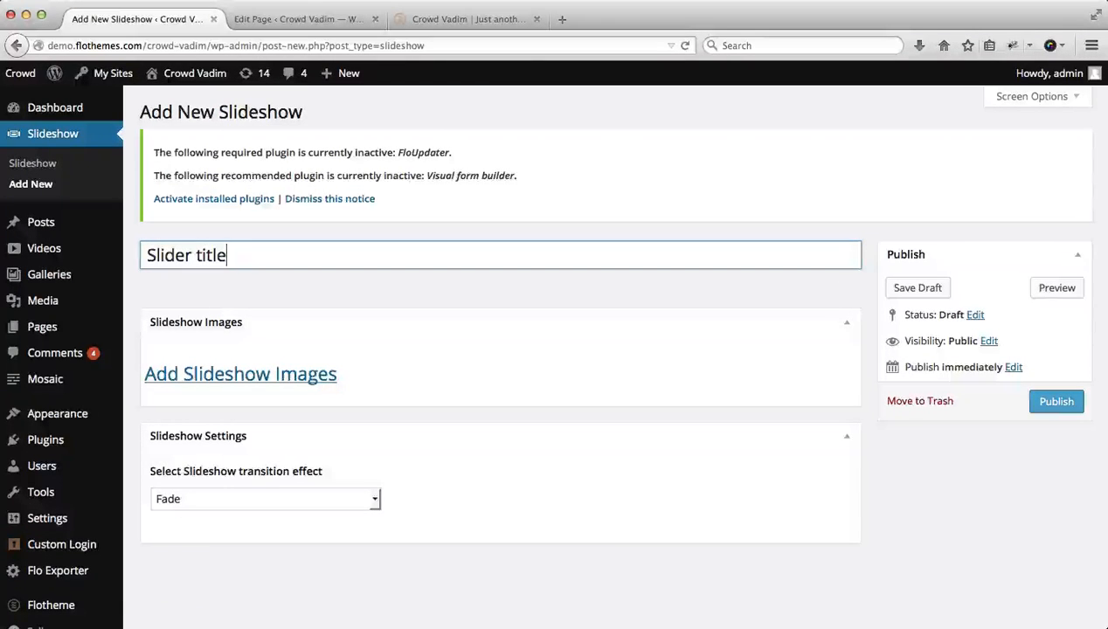
# Add slideshow images: the forest photo and moments-20.jpg from the media library, plus moments-7.jpg uploaded from the computer.
pyautogui.click(224, 376)
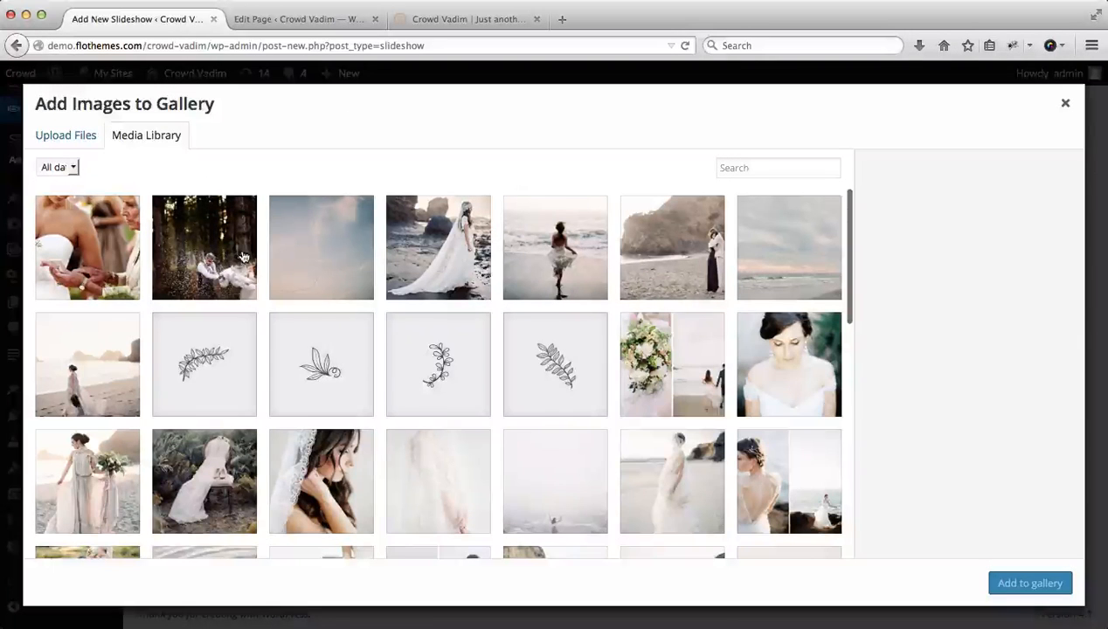
pyautogui.click(219, 253)
pyautogui.click(83, 244)
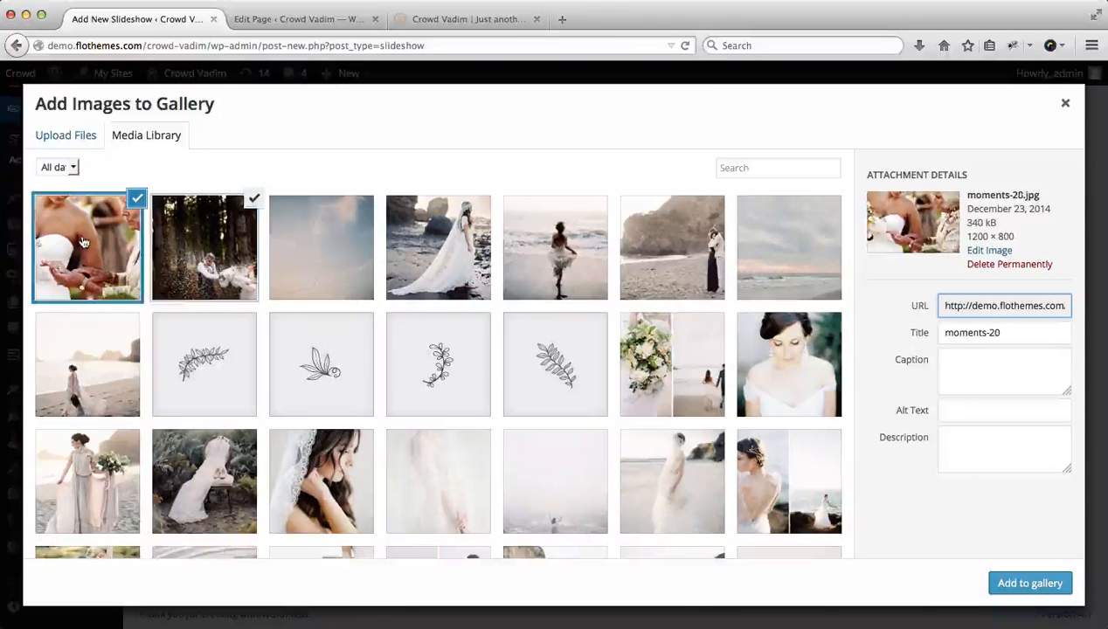
pyautogui.click(66, 136)
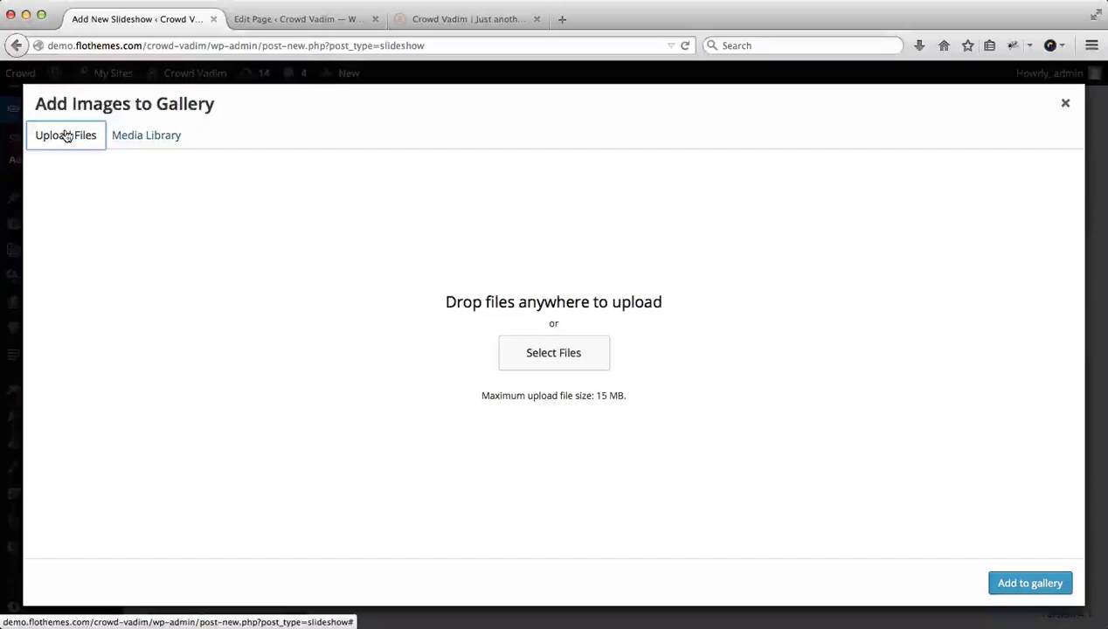
pyautogui.click(513, 352)
pyautogui.click(459, 318)
pyautogui.click(837, 470)
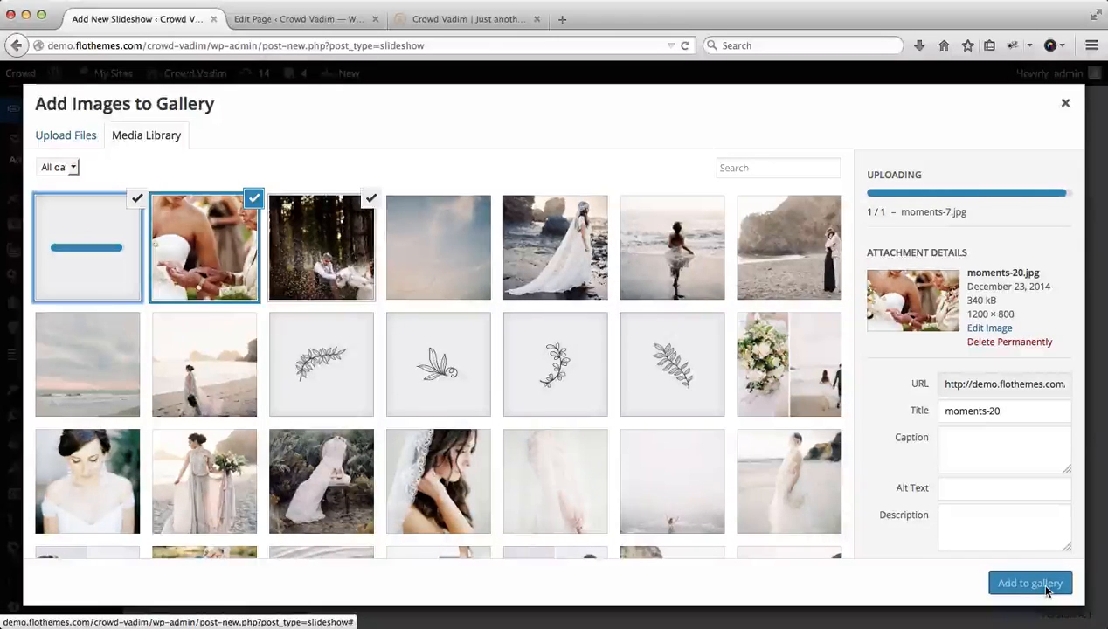
pyautogui.click(1000, 584)
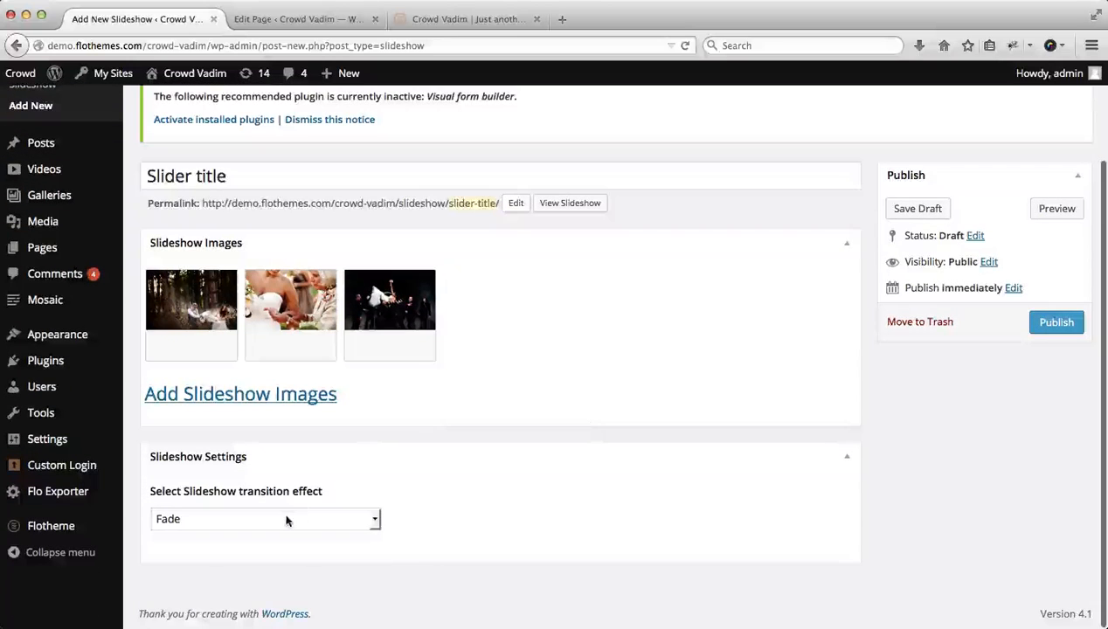
# Keep Fade as the slideshow transition effect and publish the slideshow.
pyautogui.click(287, 520)
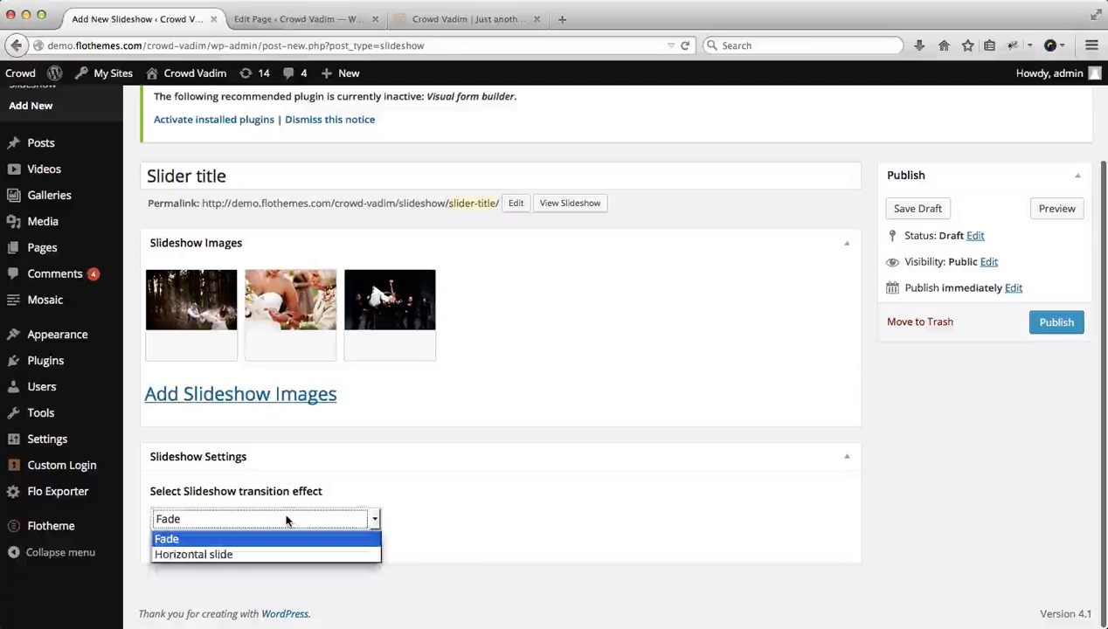
pyautogui.click(262, 534)
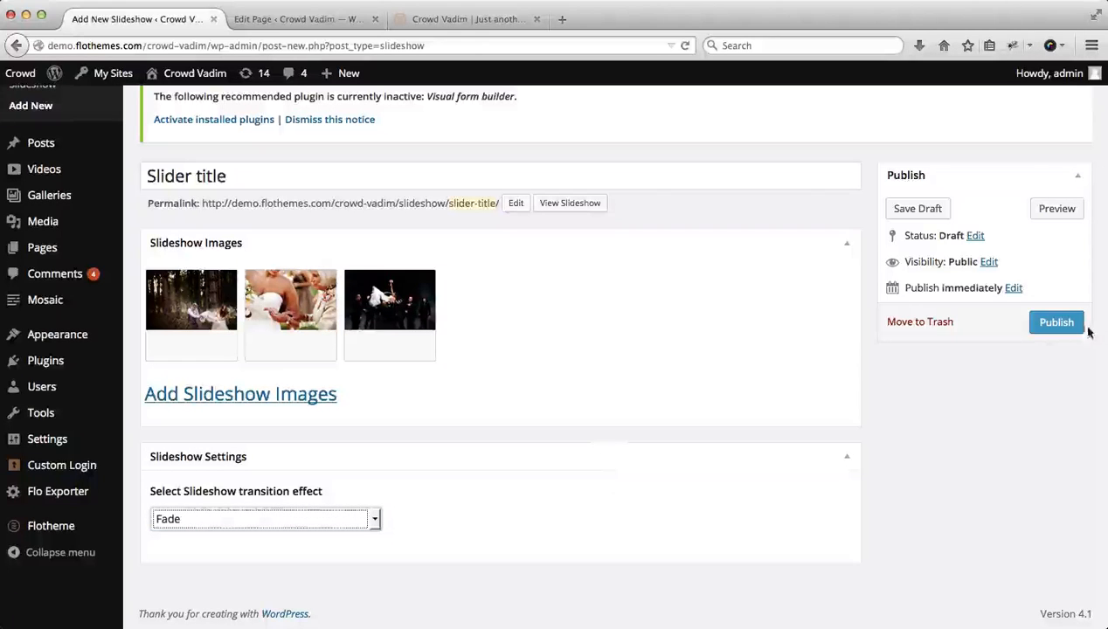
pyautogui.click(1059, 323)
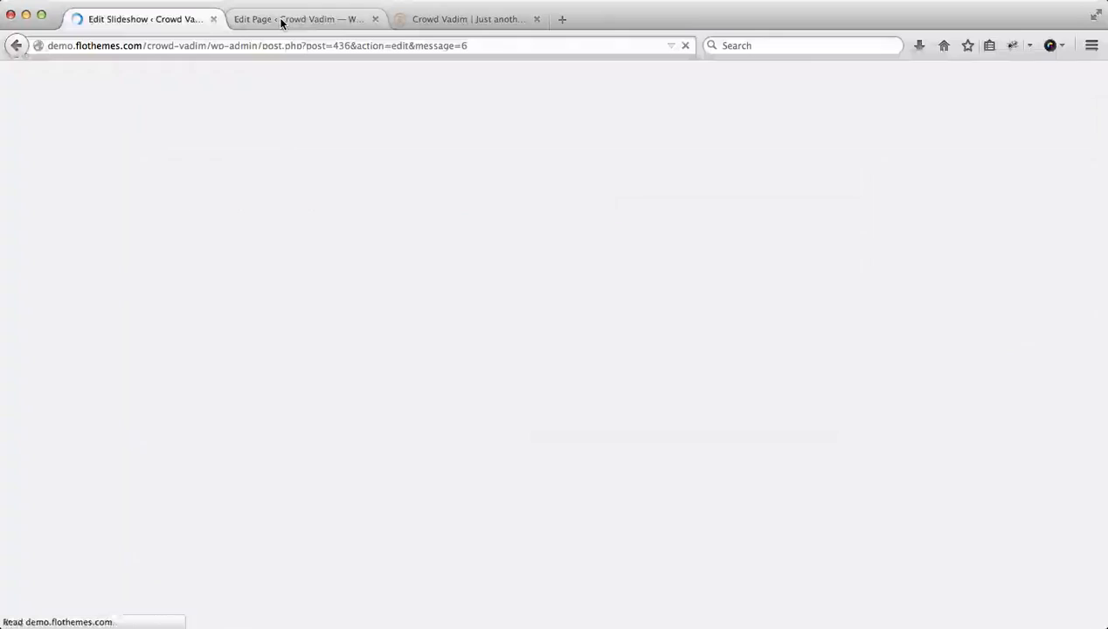
# Bring up the Home page for editing and examine the slideshow types offered in its Slideshow Settings.
pyautogui.click(282, 20)
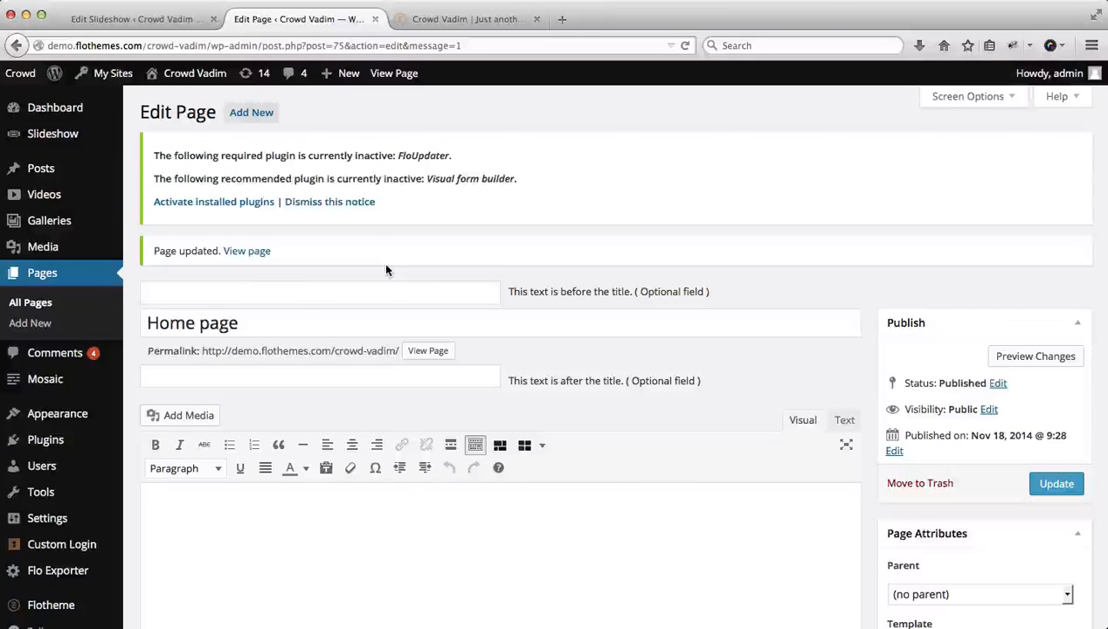
pyautogui.scroll(-4, 386, 270)
pyautogui.scroll(-7, 386, 270)
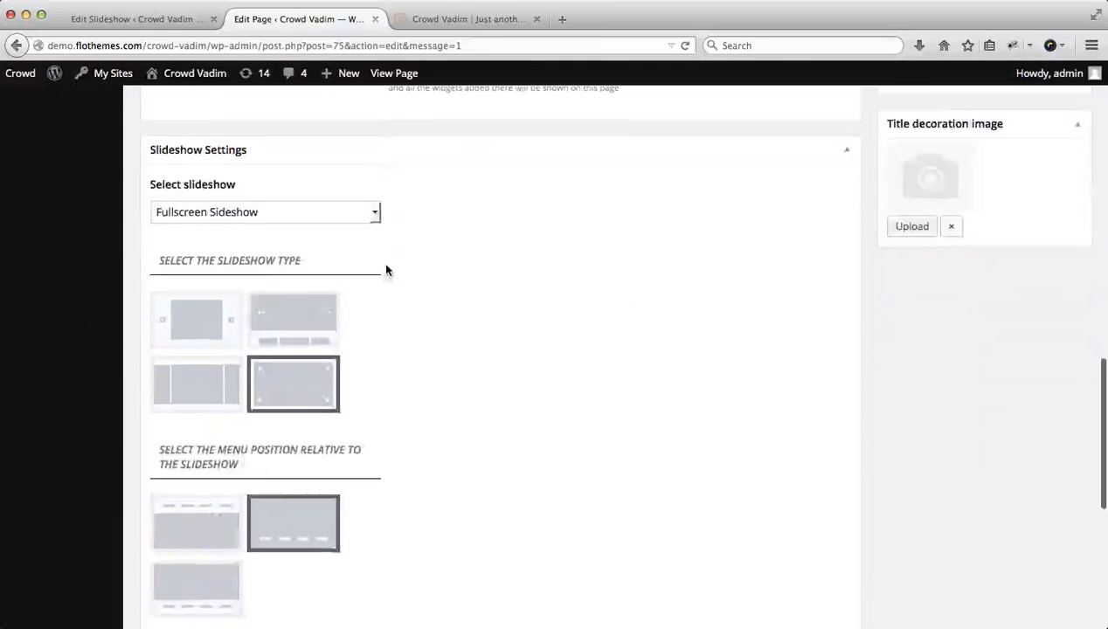
pyautogui.scroll(-2, 234, 446)
pyautogui.scroll(3, 234, 447)
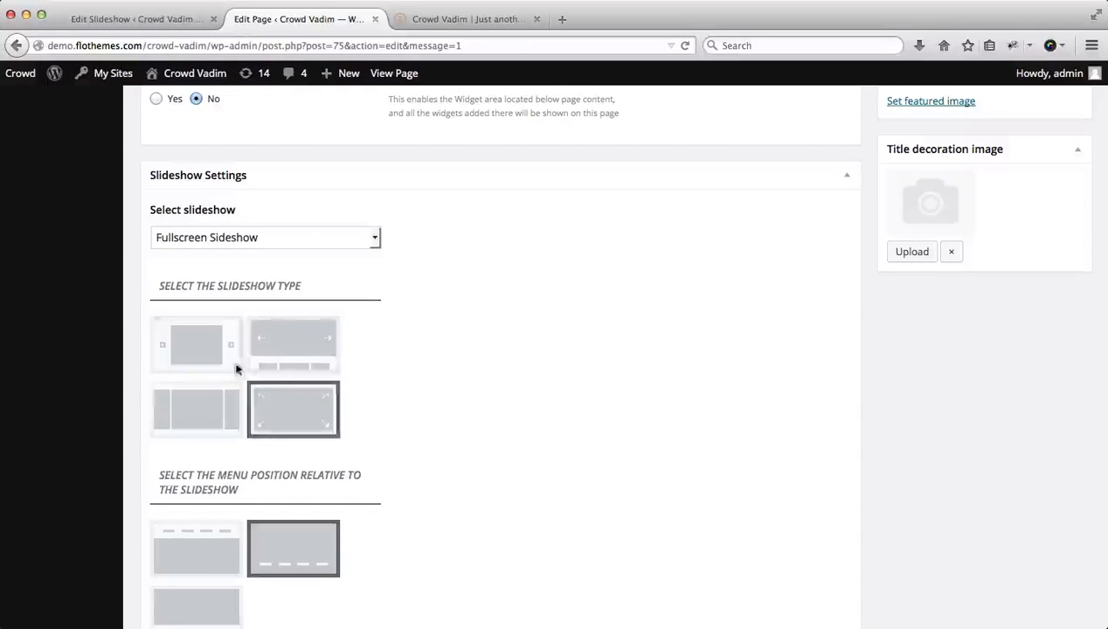
pyautogui.scroll(1, 310, 363)
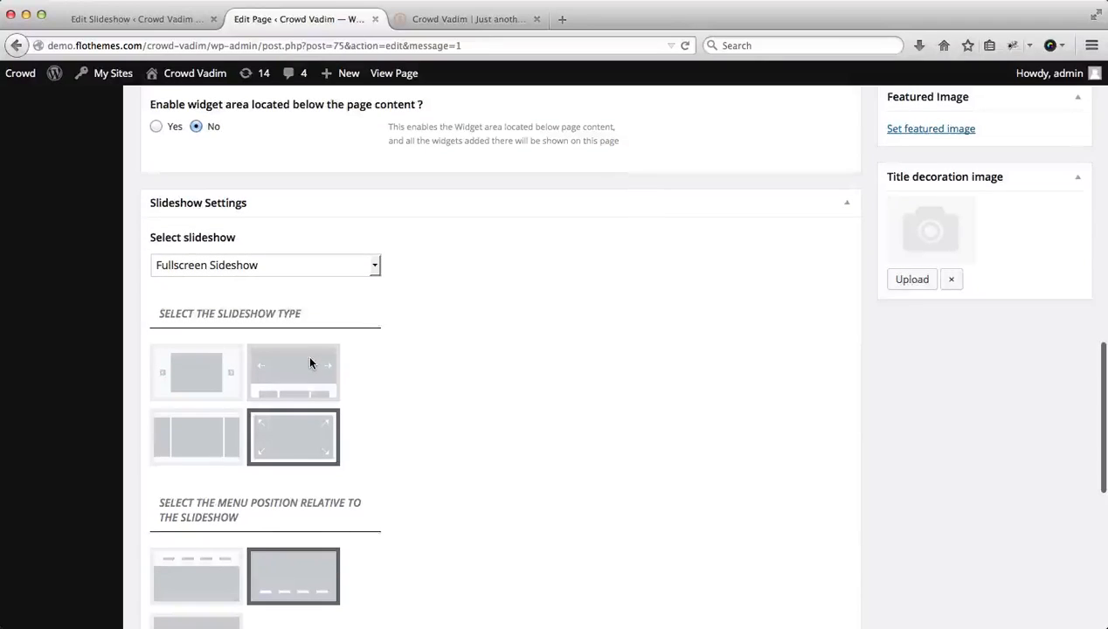
# Compare the Home page's full-screen slideshow type and overlaid menu position with the live home page.
pyautogui.hotkey('ctrl', 'Tab')
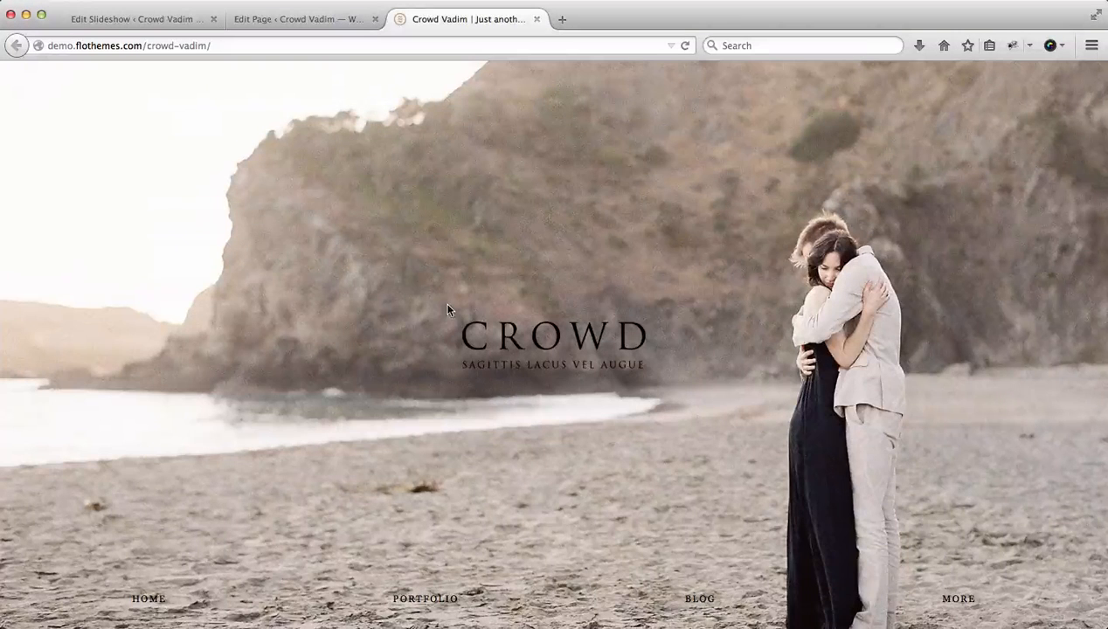
pyautogui.hotkey('ctrl', 'shift', 'Tab')
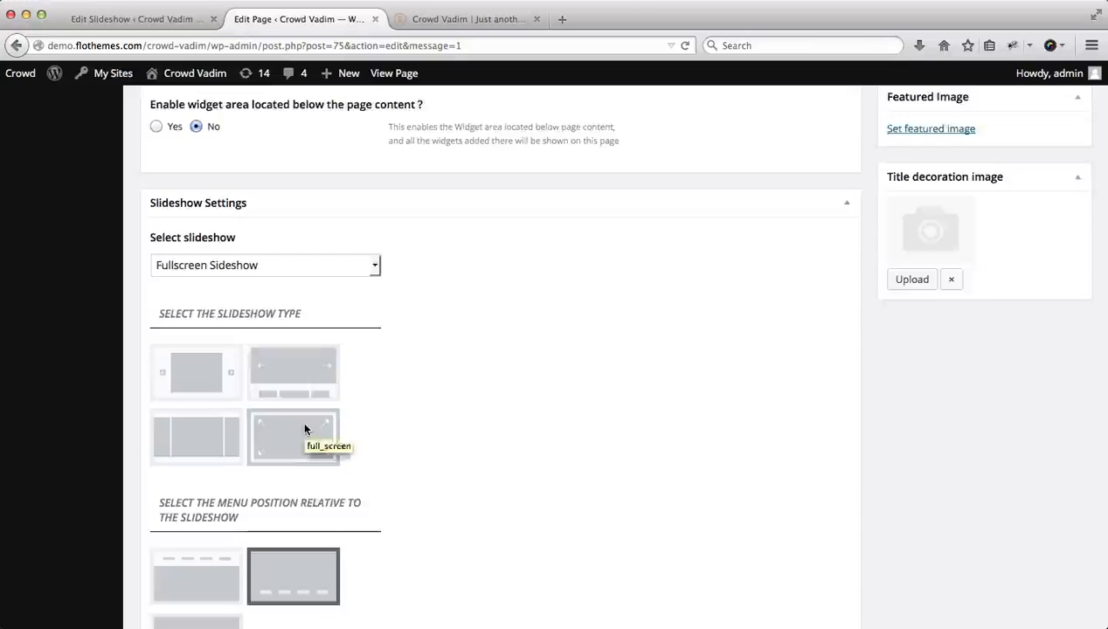
pyautogui.scroll(-2, 305, 429)
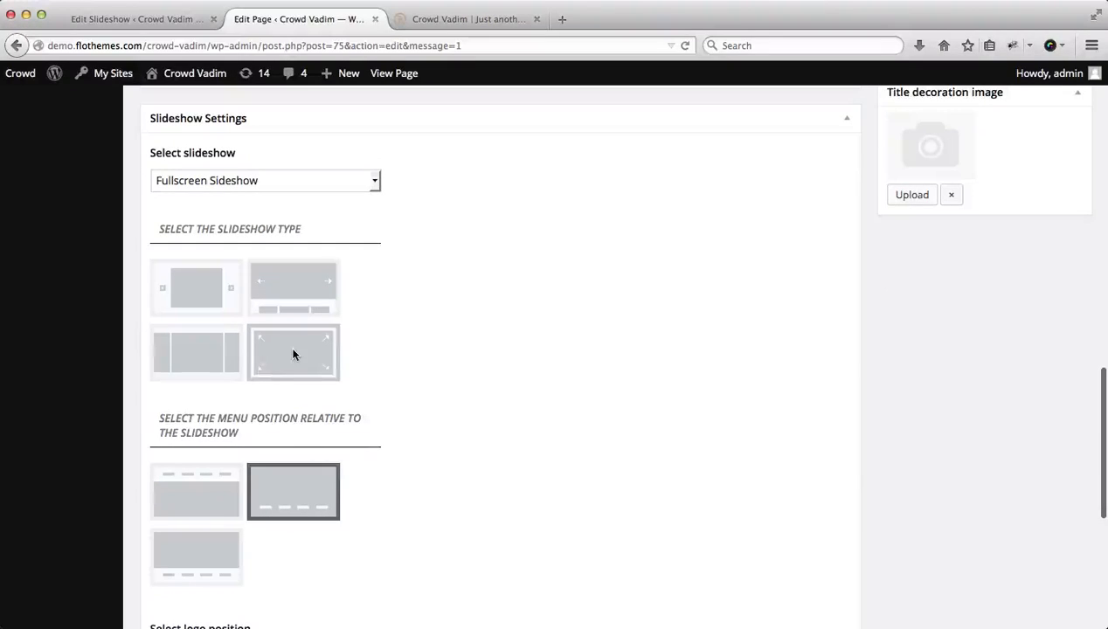
pyautogui.click(287, 504)
pyautogui.scroll(-1, 365, 480)
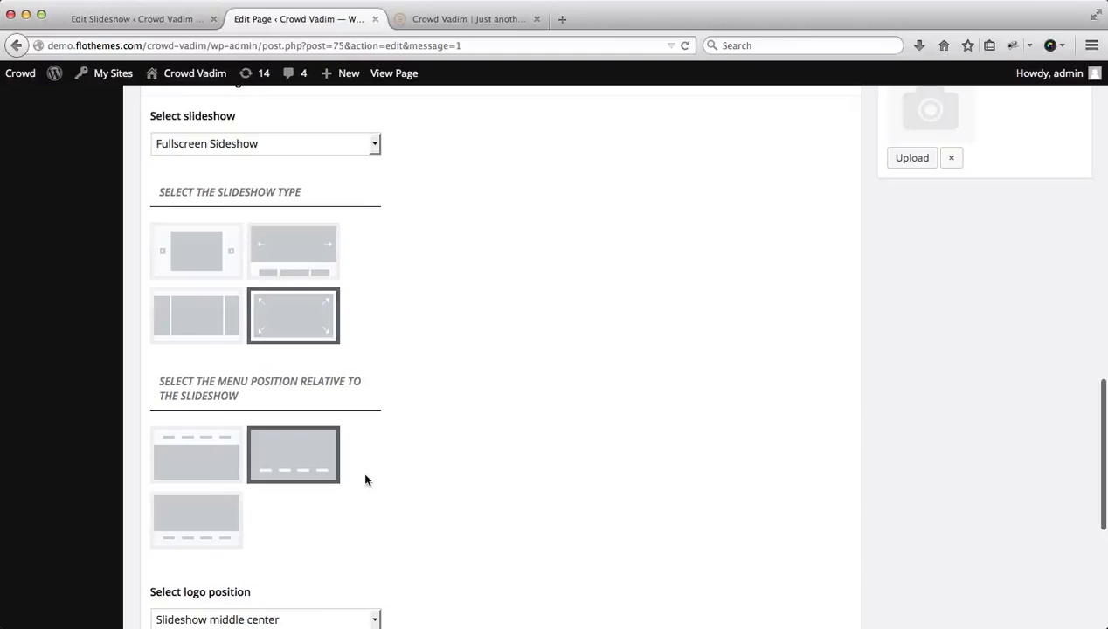
pyautogui.hotkey('ctrl', 'Tab')
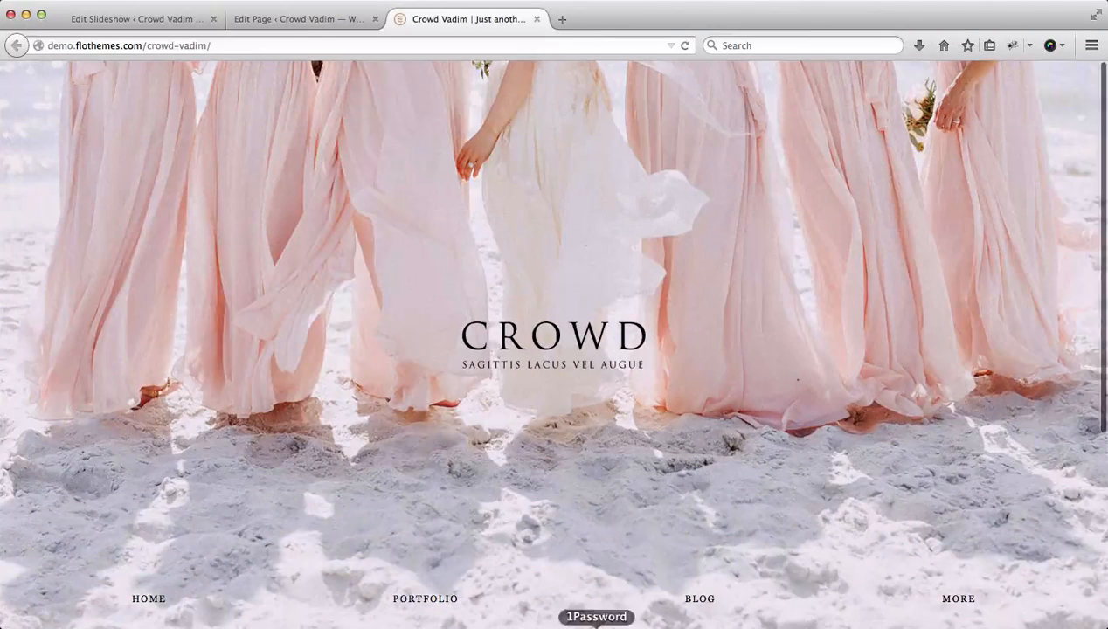
pyautogui.hotkey('ctrl', 'shift', 'Tab')
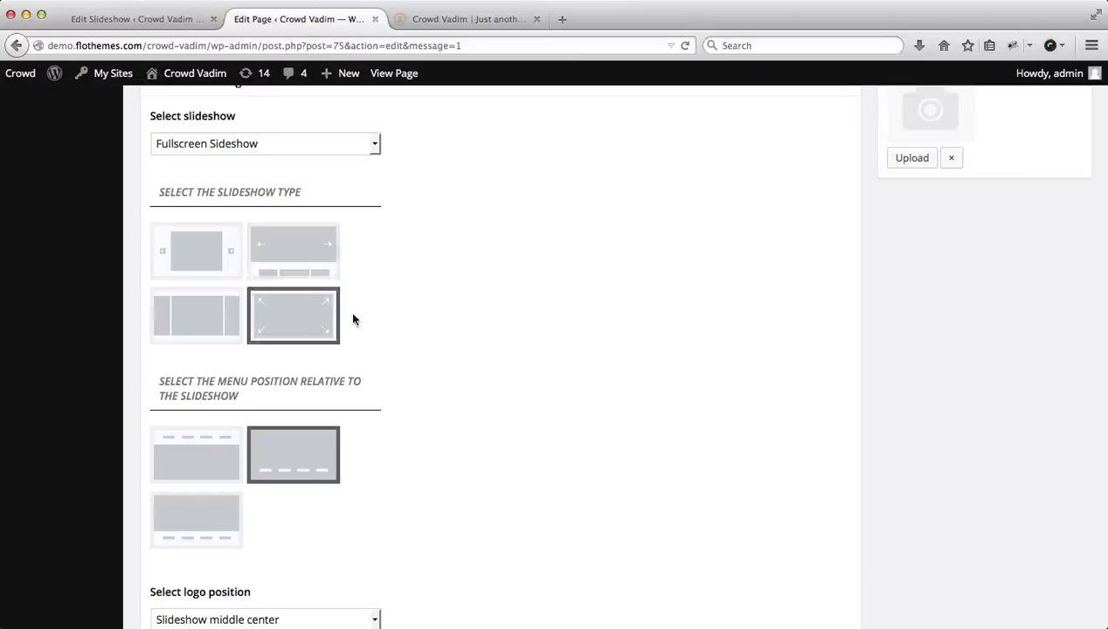
# Set the Home page's slideshow type to the centred layout with arrows beside the image and update the page.
pyautogui.click(182, 260)
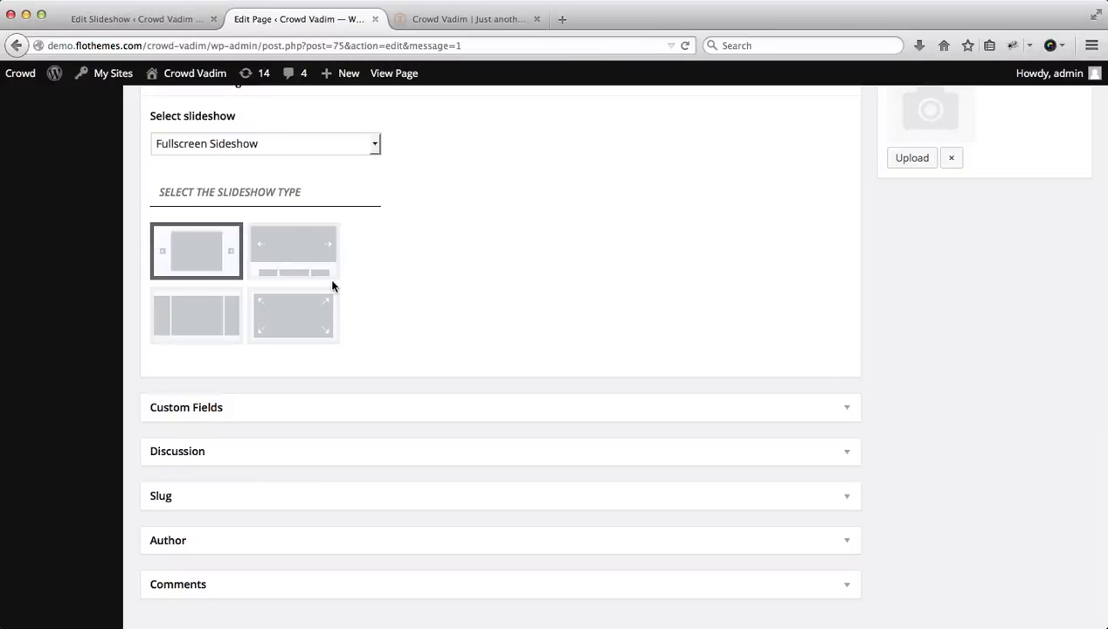
pyautogui.scroll(4, 532, 321)
pyautogui.scroll(10, 533, 320)
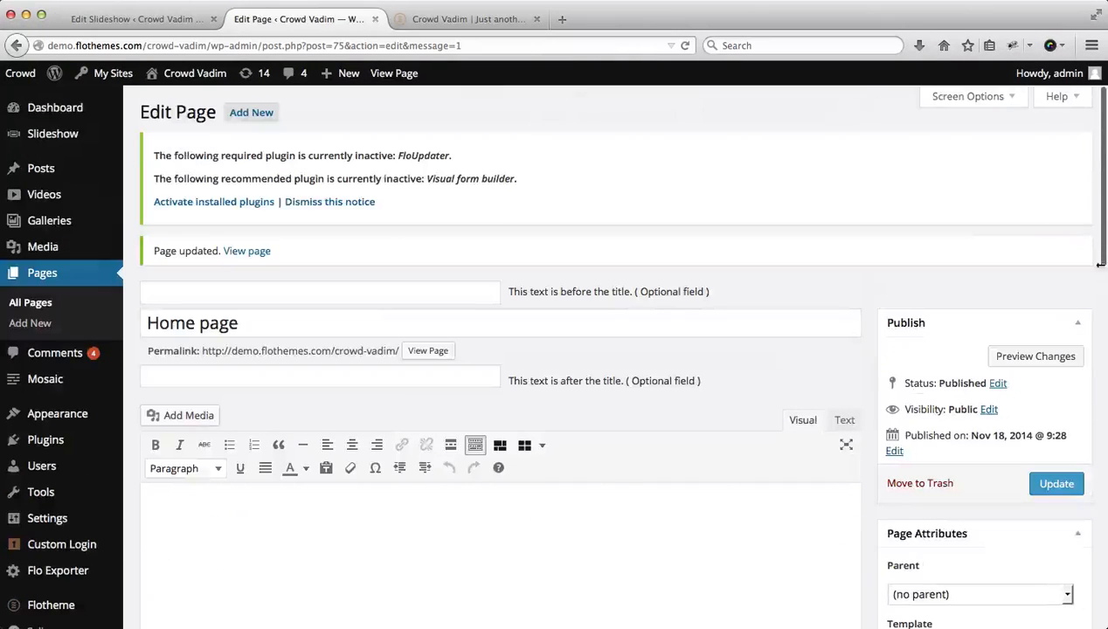
pyautogui.click(1053, 486)
# Reload the live home page and examine the centred slideshow layout from header to footer.
pyautogui.hotkey('ctrl', 'Tab')
pyautogui.press('super+r')
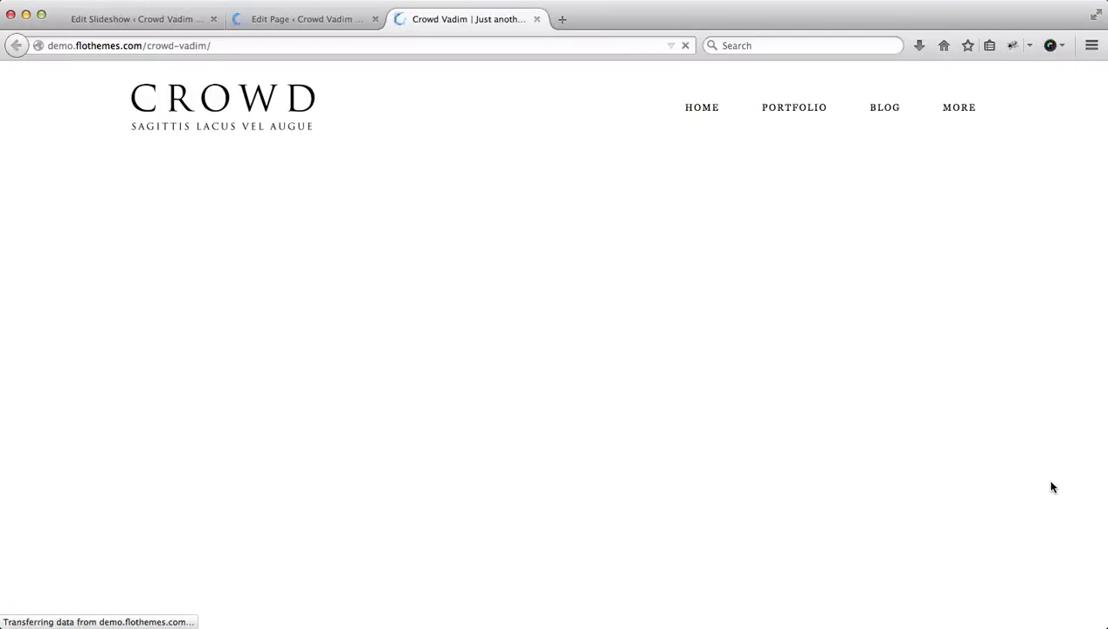
pyautogui.scroll(-3, 1053, 487)
pyautogui.scroll(3, 1053, 487)
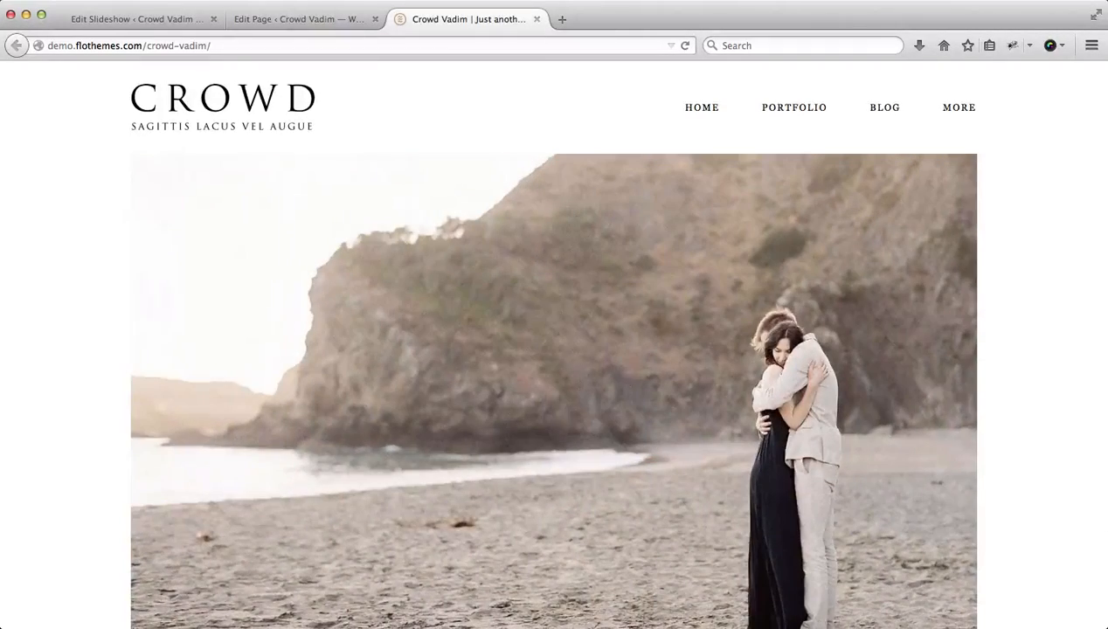
# Switch the Home page's slideshow type to the full-width layout with content blocks below the image.
pyautogui.hotkey('ctrl', 'shift', 'Tab')
pyautogui.scroll(-10, 769, 415)
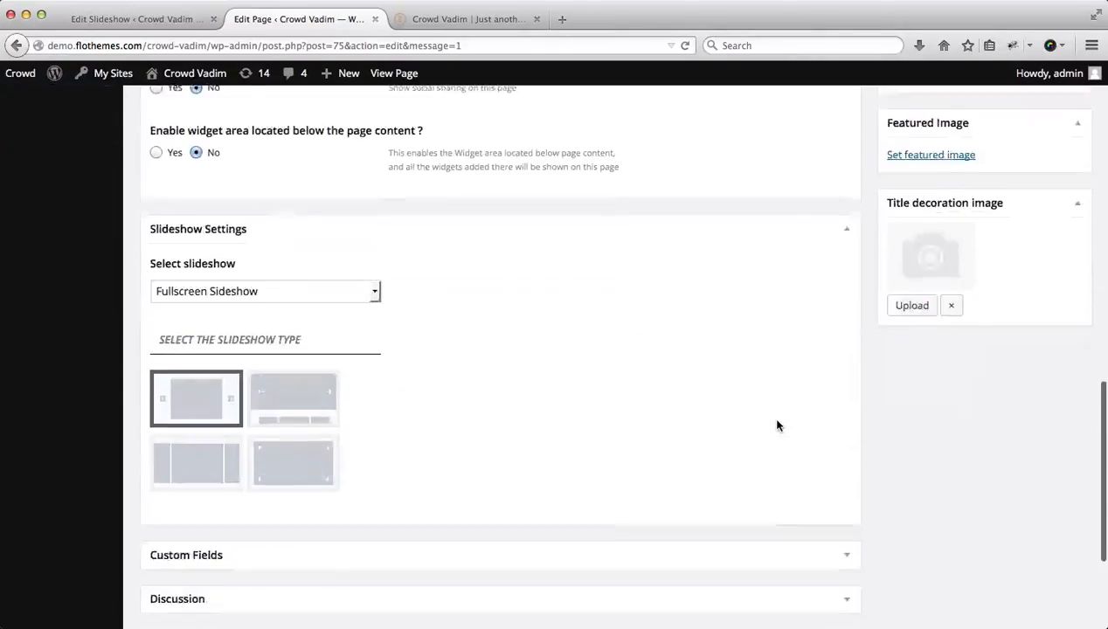
pyautogui.click(282, 374)
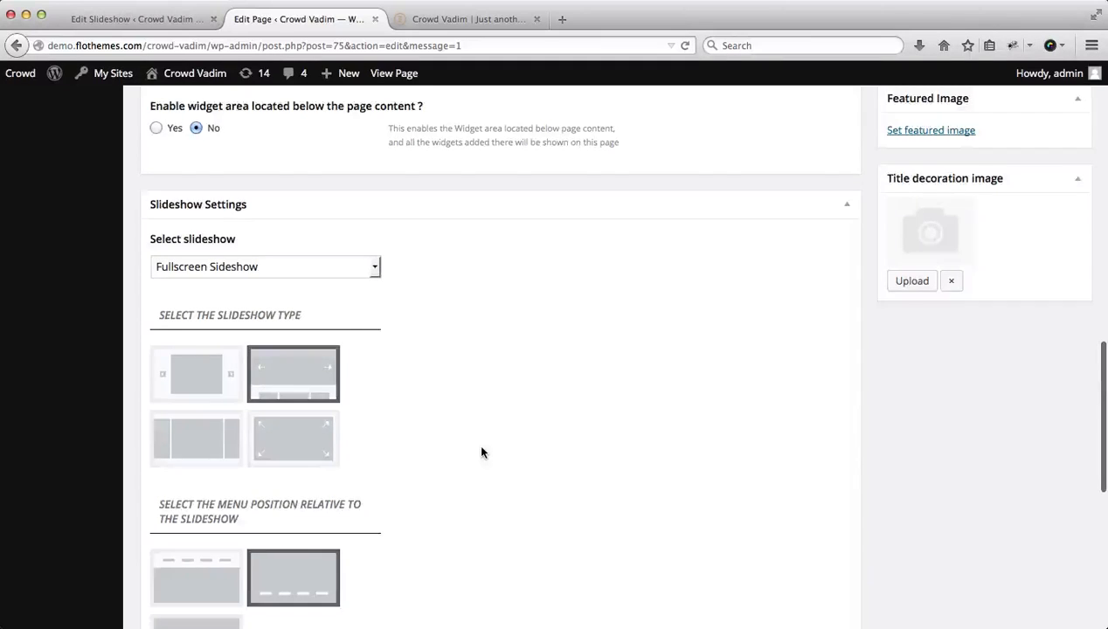
# Set the menu position above the slideshow, after trying the position below it, and update the Home page.
pyautogui.scroll(-3, 479, 446)
pyautogui.click(192, 400)
pyautogui.click(192, 469)
pyautogui.click(206, 409)
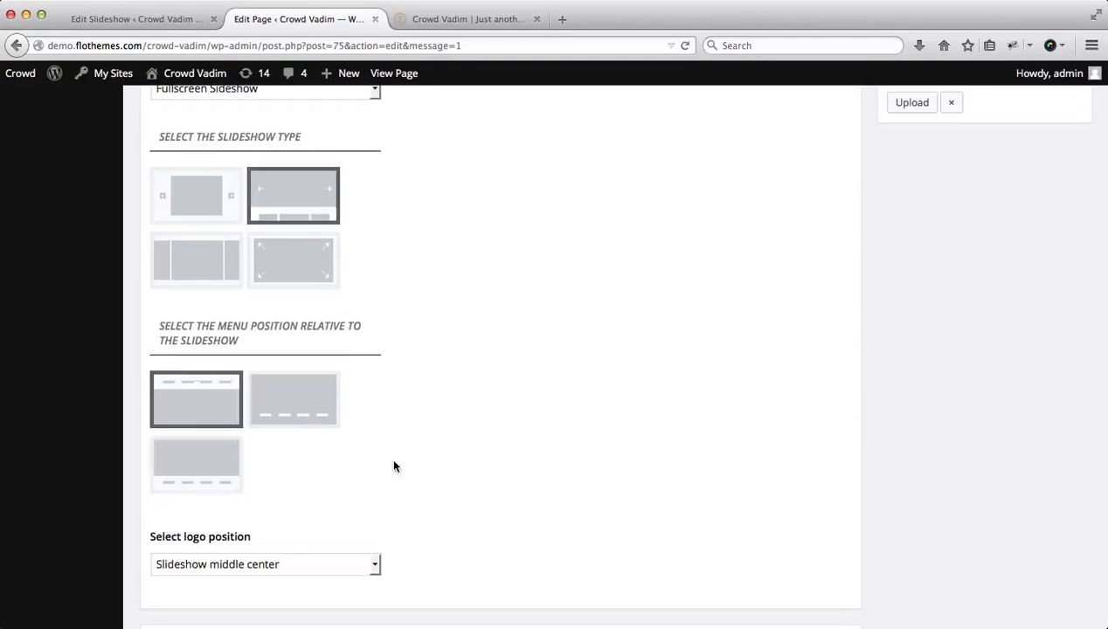
pyautogui.scroll(20, 538, 486)
pyautogui.click(1053, 328)
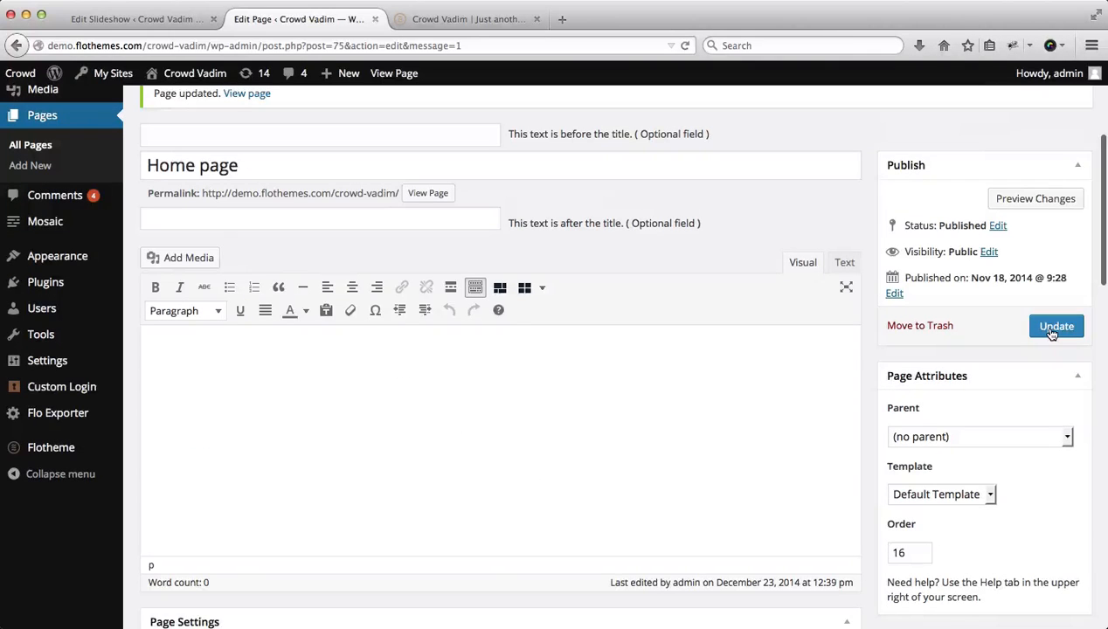
# Reload the live home page and examine the full-width slideshow with the menu above it, down to the footer.
pyautogui.hotkey('ctrl', 'Tab')
pyautogui.press('super+r')
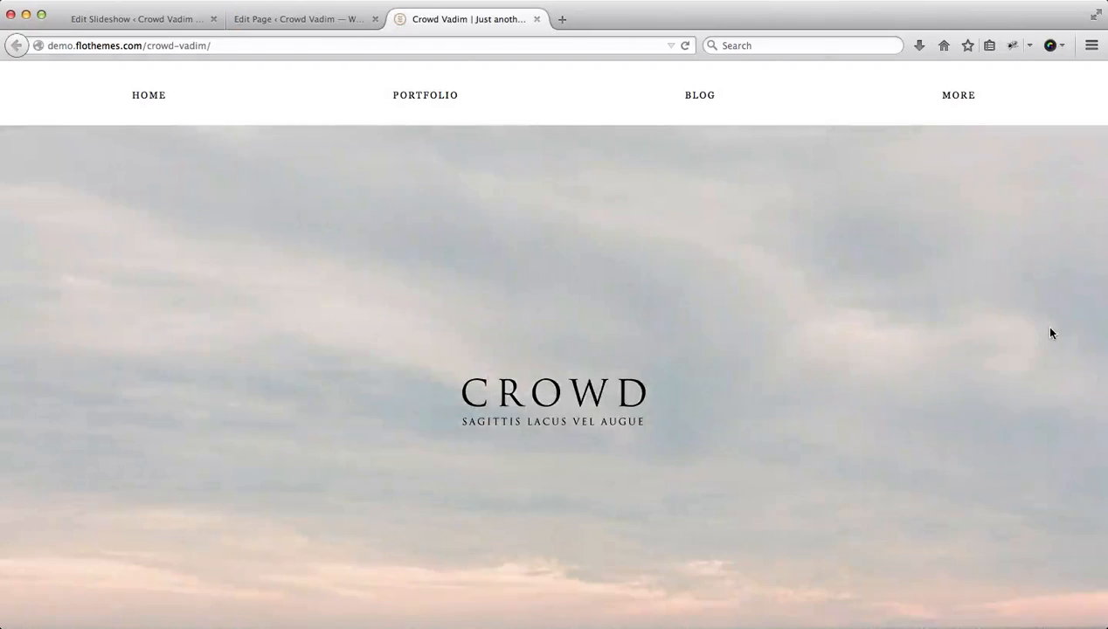
pyautogui.scroll(-5, 1052, 333)
pyautogui.scroll(5, 1051, 333)
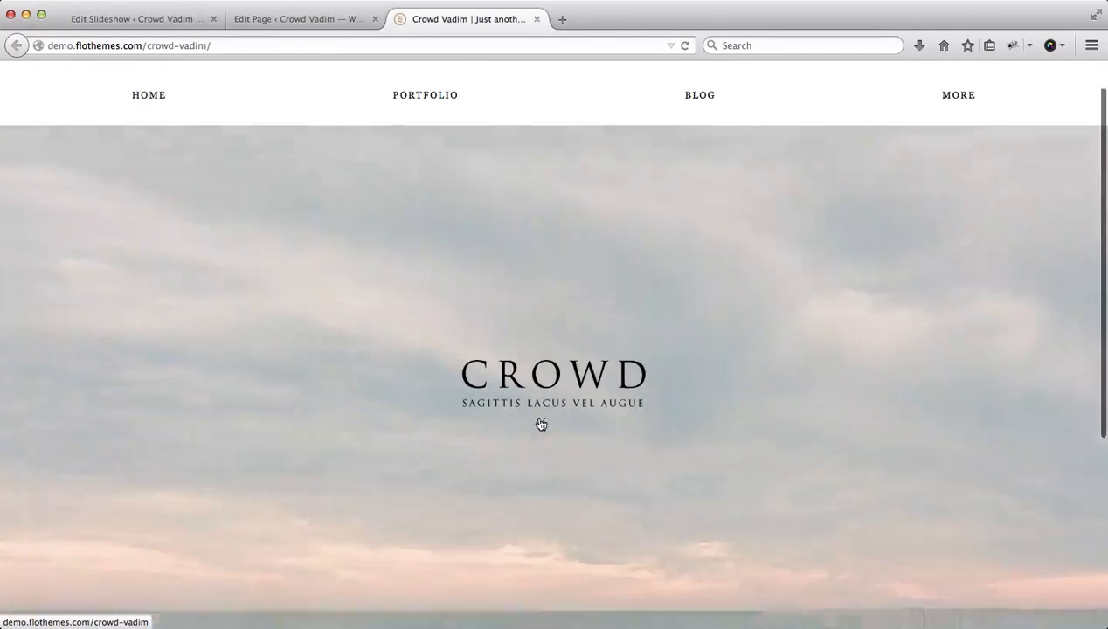
pyautogui.scroll(-5, 542, 423)
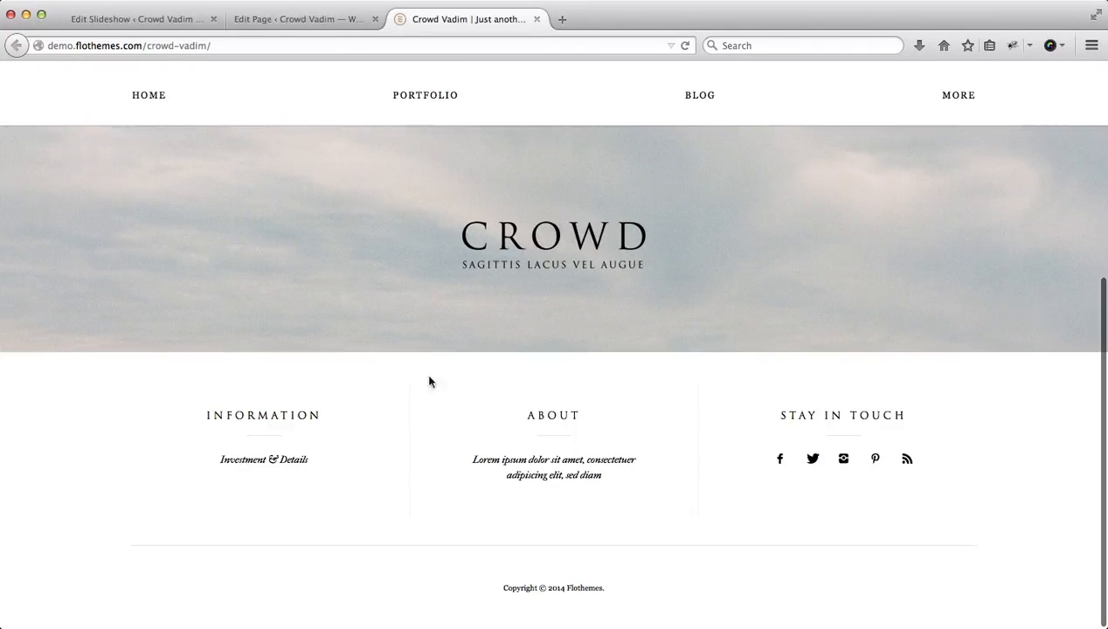
pyautogui.scroll(5, 507, 478)
# Set the Home page's slideshow type to the layout showing parts of the neighbouring slides on both sides.
pyautogui.hotkey('ctrl', 'shift', 'Tab')
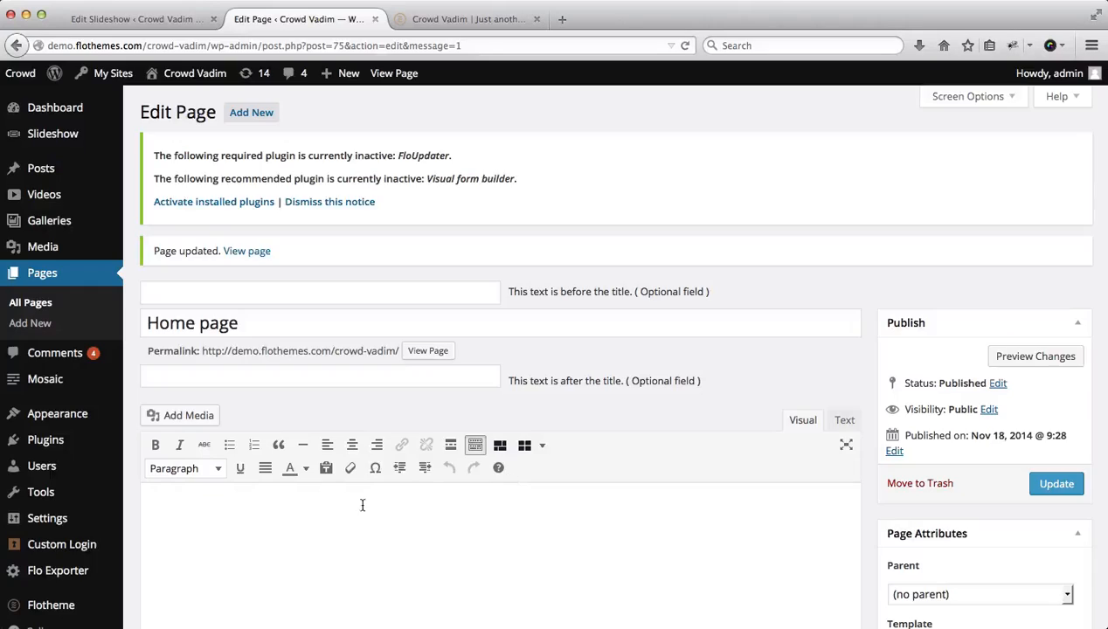
pyautogui.scroll(-5, 363, 506)
pyautogui.scroll(-5, 362, 511)
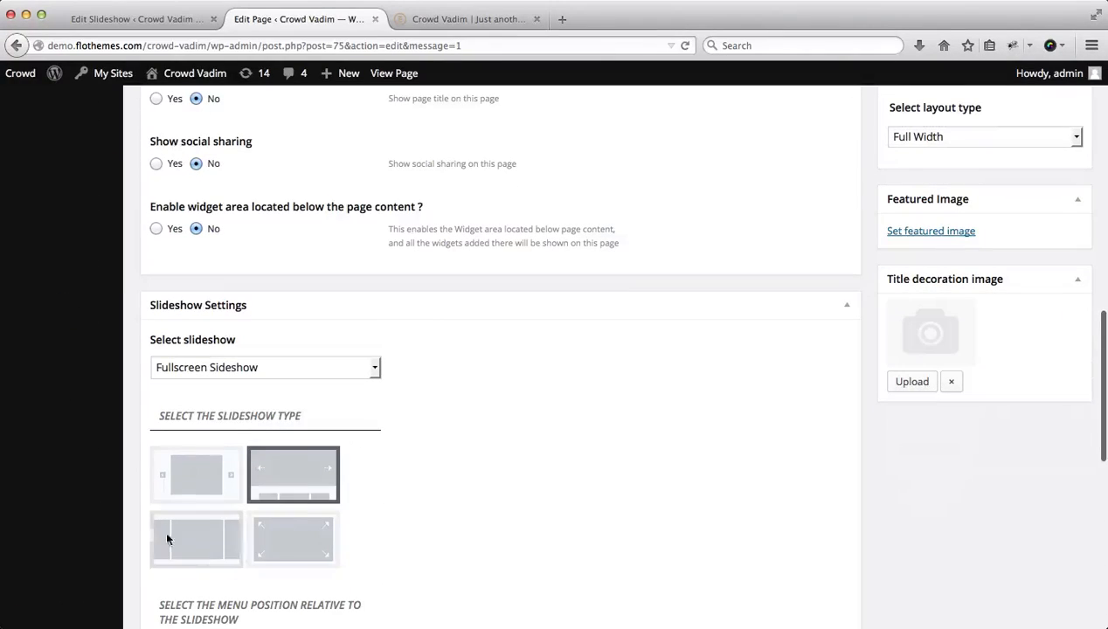
pyautogui.click(151, 532)
pyautogui.scroll(-3, 421, 469)
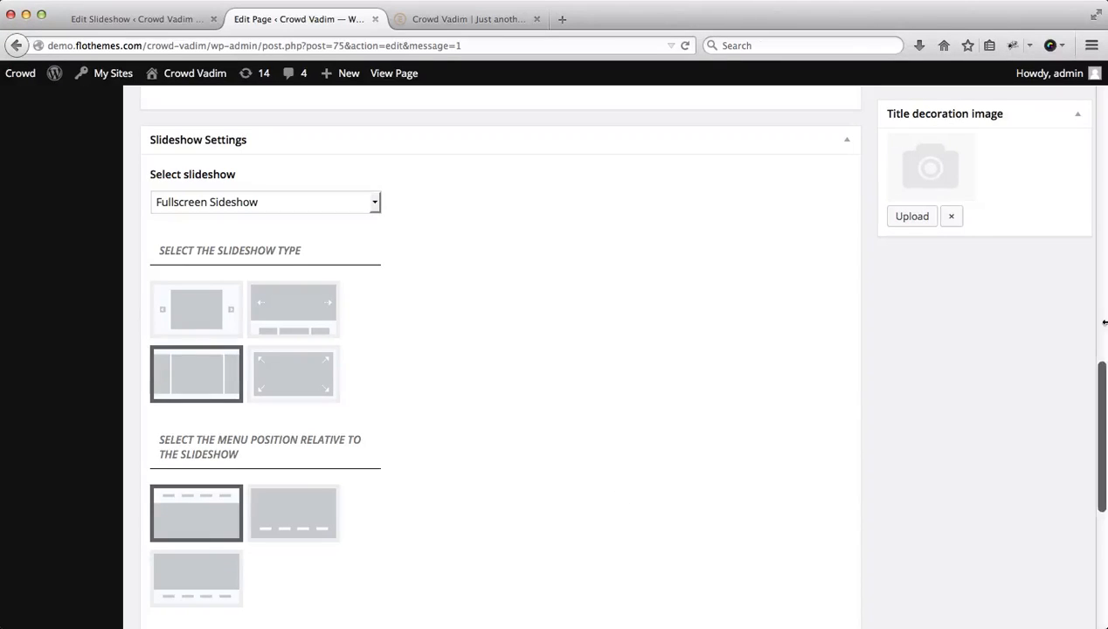
# Update the Home page with the chosen slideshow type and reload the live home page.
pyautogui.scroll(15, 1009, 414)
pyautogui.click(1053, 486)
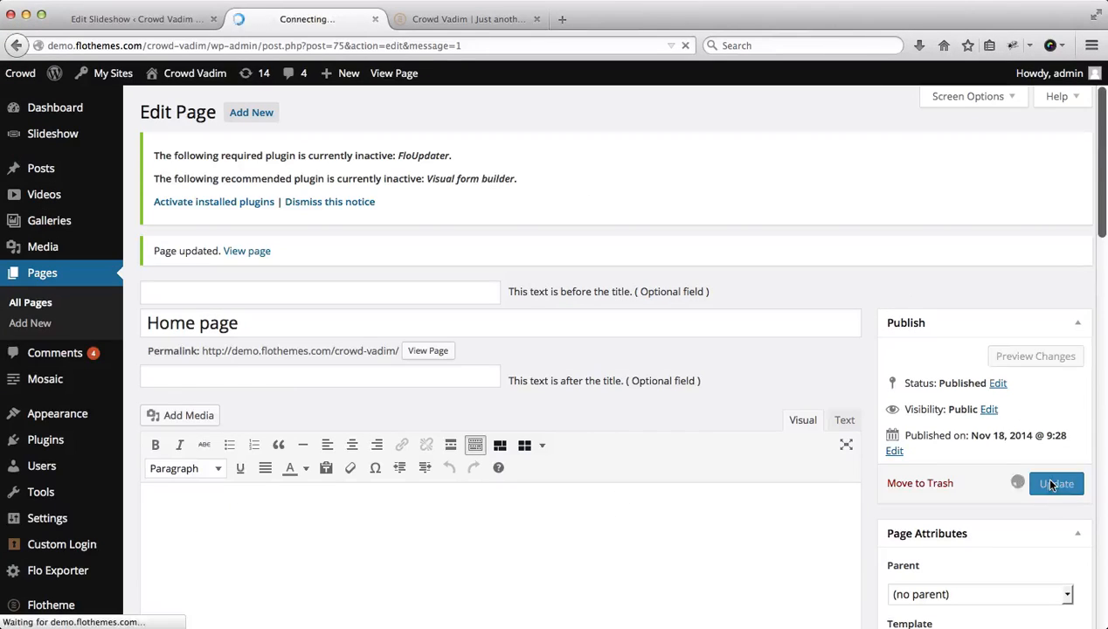
pyautogui.hotkey('ctrl', 'Tab')
pyautogui.press('super+r')
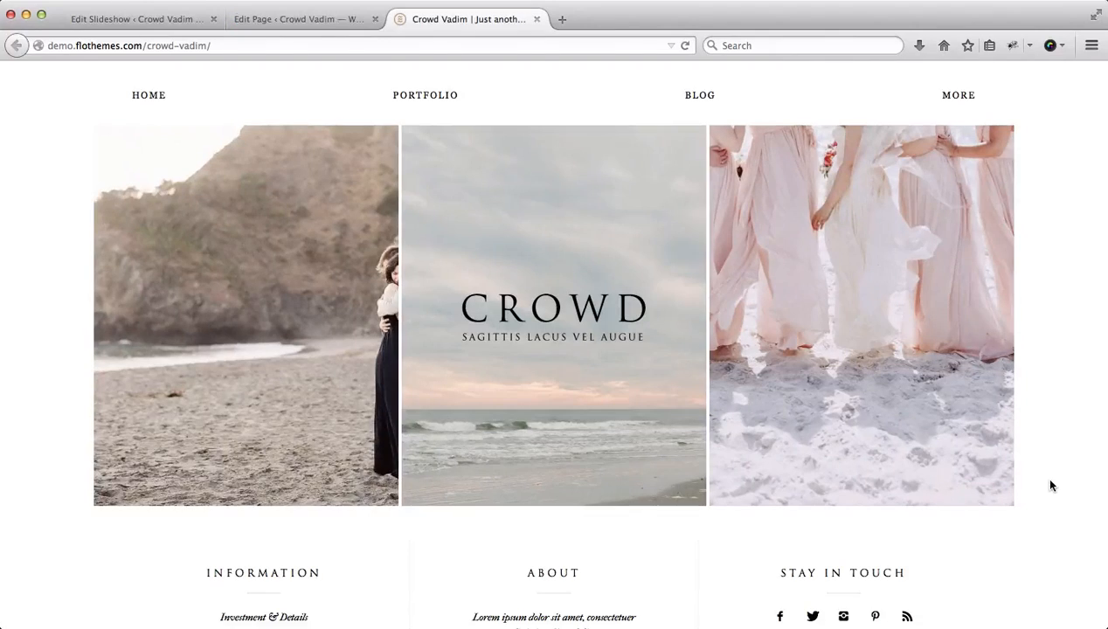
# Advance through several slides of the slideshow with visible neighbouring slides on the live home page.
pyautogui.moveTo(921, 424)
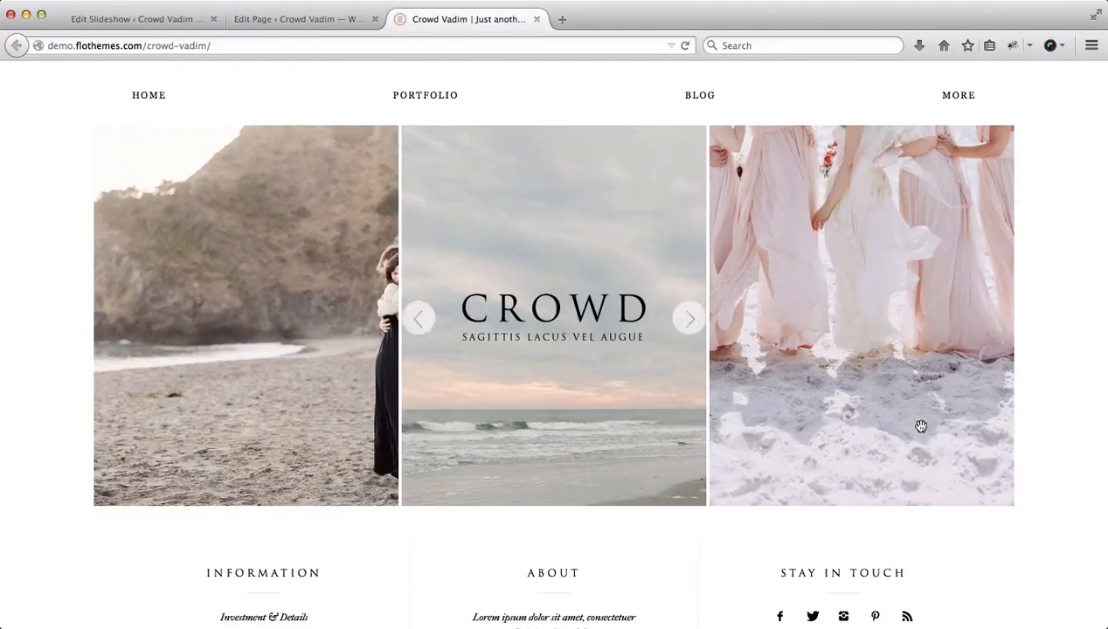
pyautogui.press('Right')
pyautogui.press('Right')
pyautogui.press('Right')
pyautogui.press('Right')
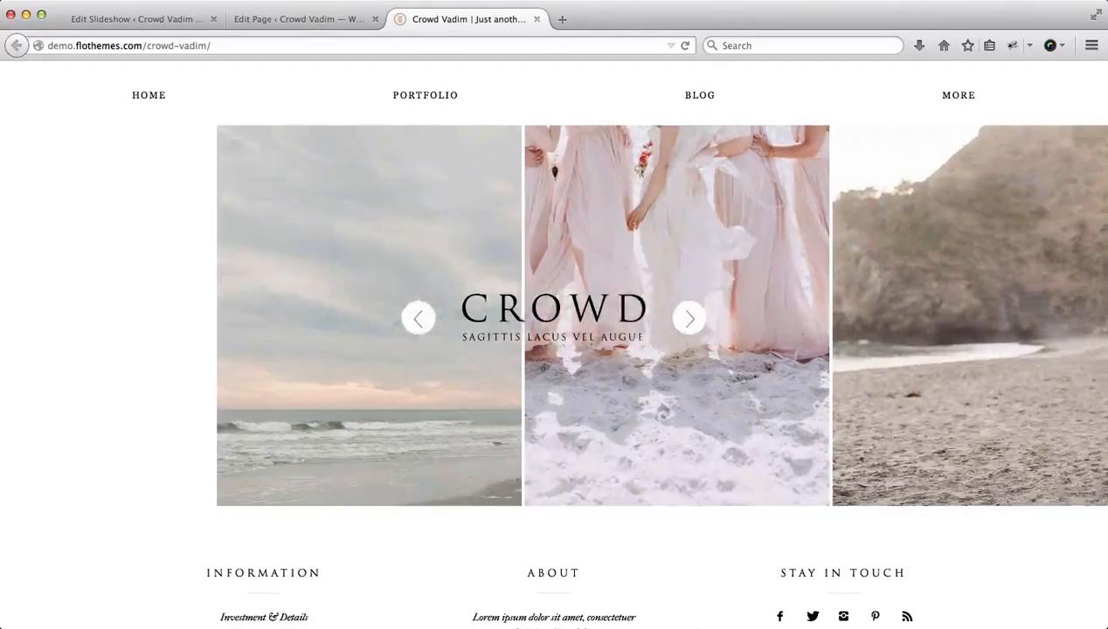
# Switch the Home page to the fullscreen slideshow type with the menu overlaid on the slideshow's lower edge, and update the page.
pyautogui.hotkey('ctrl', 'shift', 'Tab')
pyautogui.scroll(-12, 538, 527)
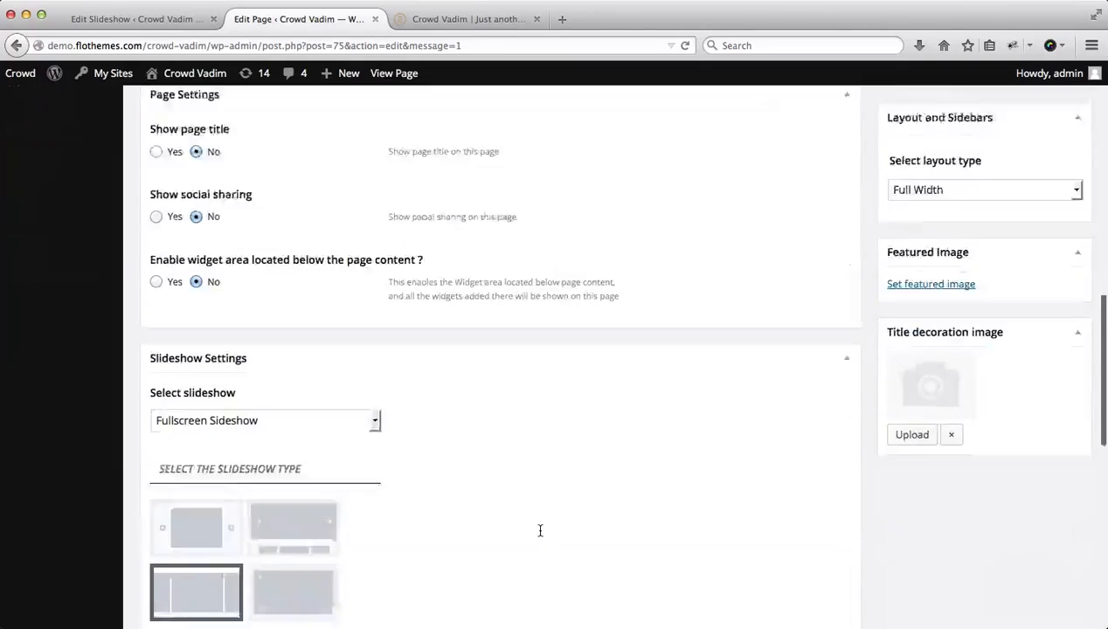
pyautogui.click(298, 387)
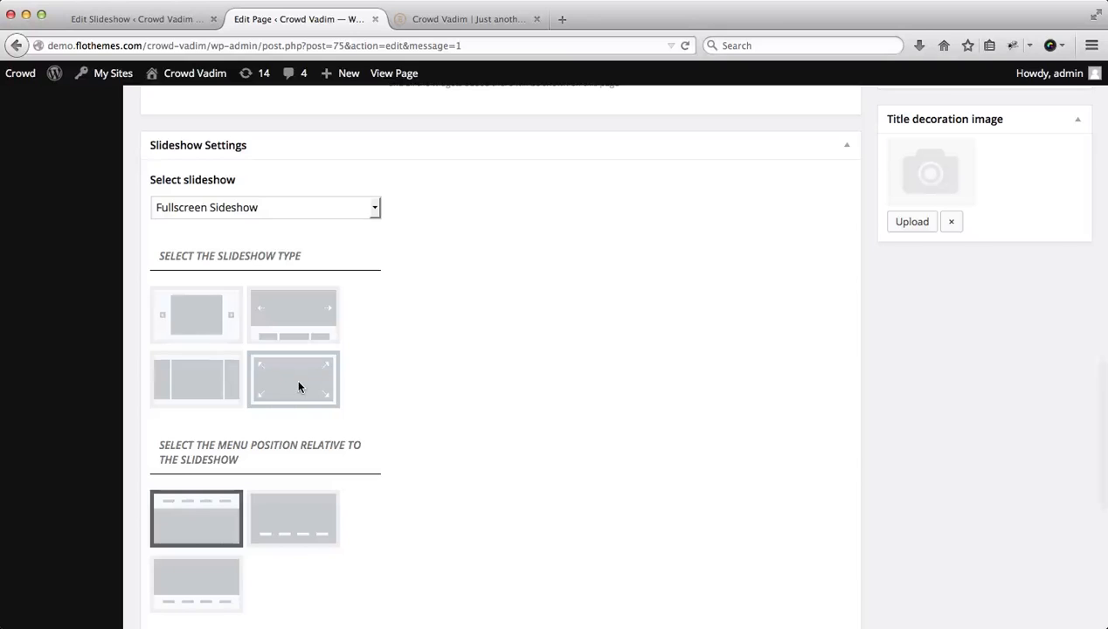
pyautogui.click(294, 524)
pyautogui.scroll(12, 663, 600)
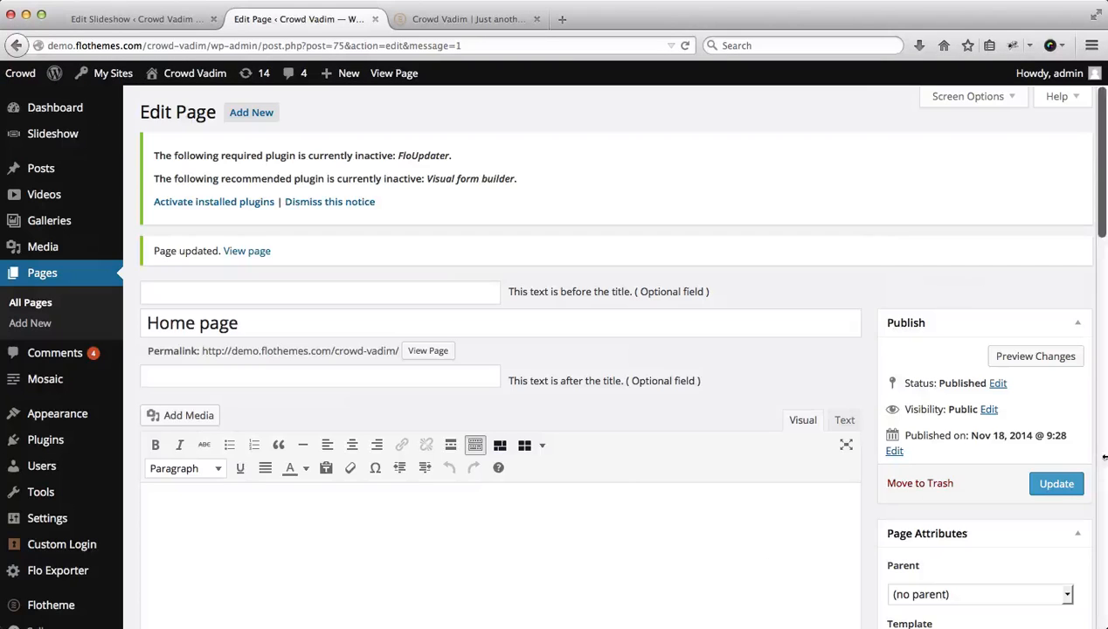
pyautogui.click(1058, 487)
# Reload the live home page and examine the fullscreen slideshow with the overlaid menu.
pyautogui.hotkey('ctrl', 'Tab')
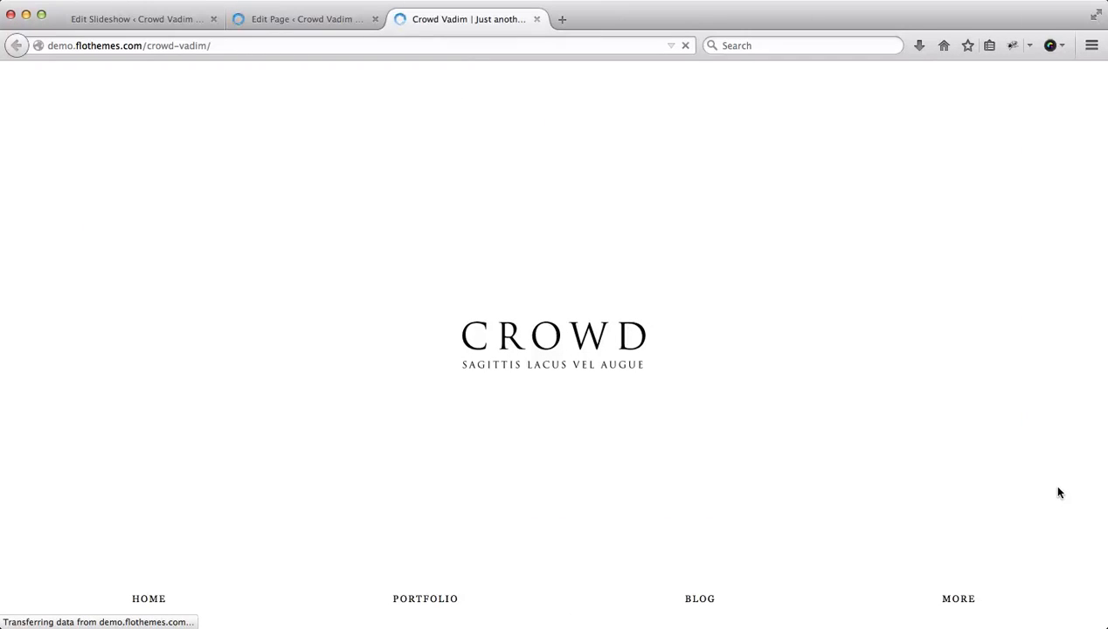
pyautogui.scroll(-5, 1058, 492)
pyautogui.scroll(5, 1057, 492)
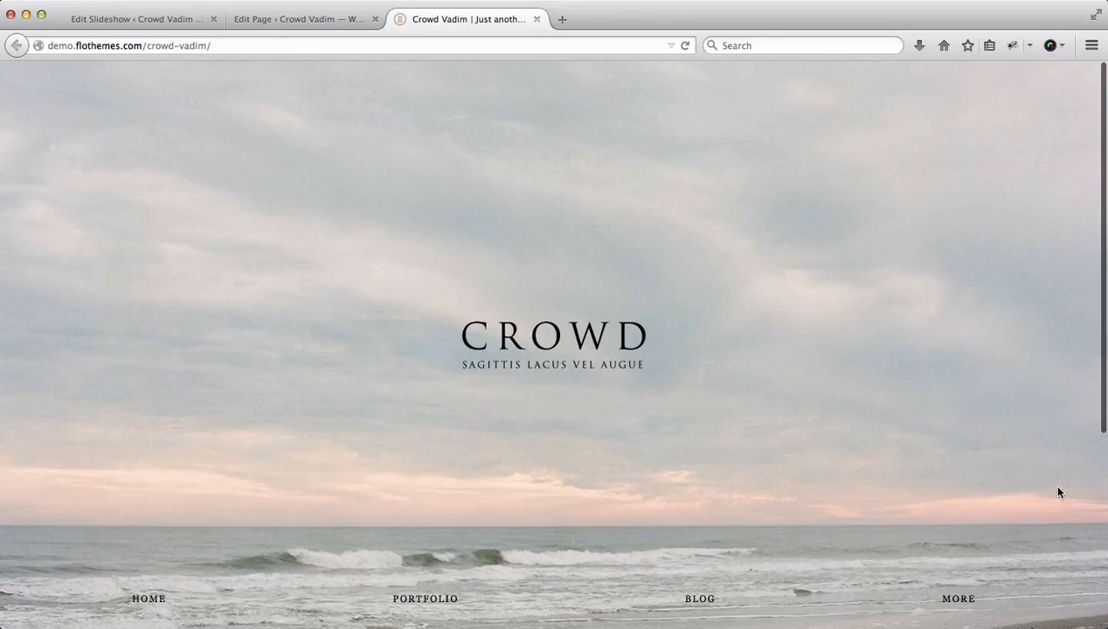
# Update the Home page with the logo position set to Slideshow top center and check it on the reloaded live page.
pyautogui.hotkey('ctrl', 'shift', 'Tab')
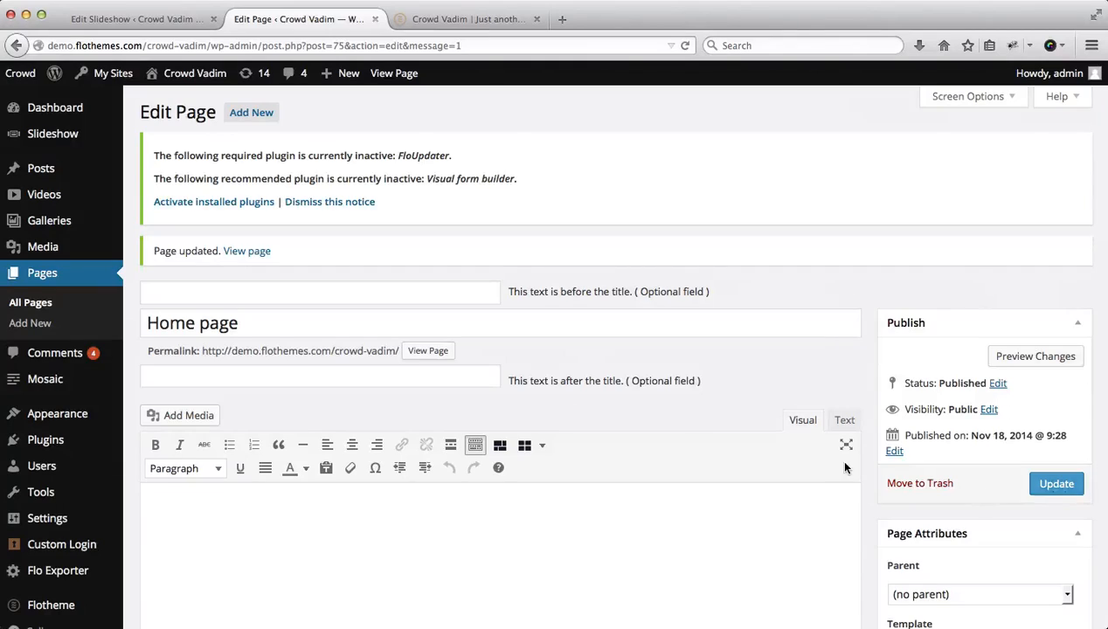
pyautogui.scroll(-20, 848, 470)
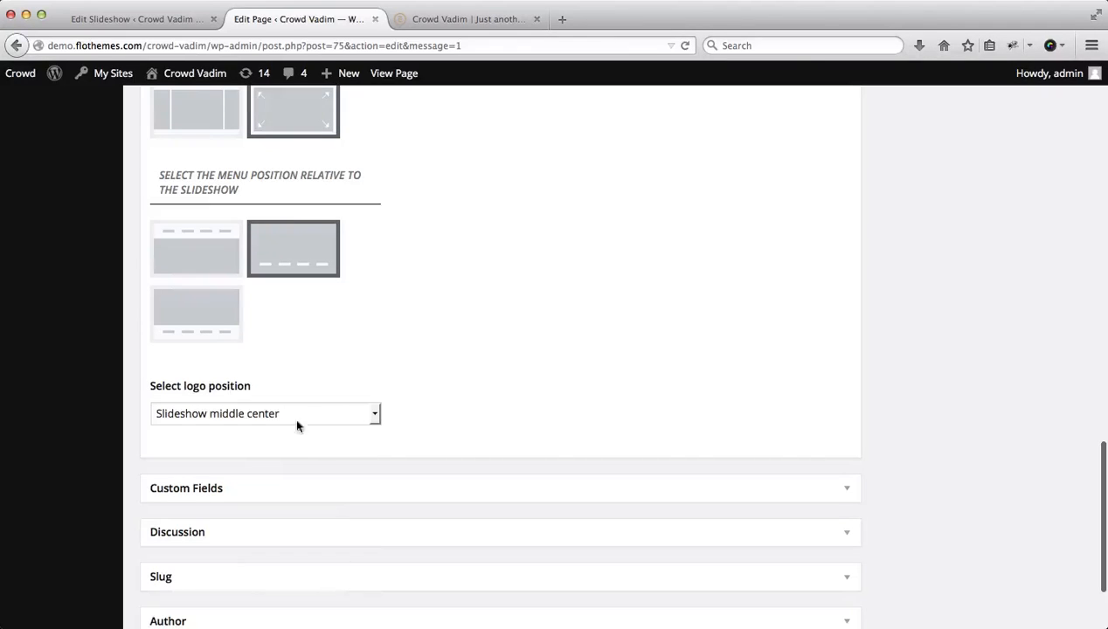
pyautogui.click(261, 415)
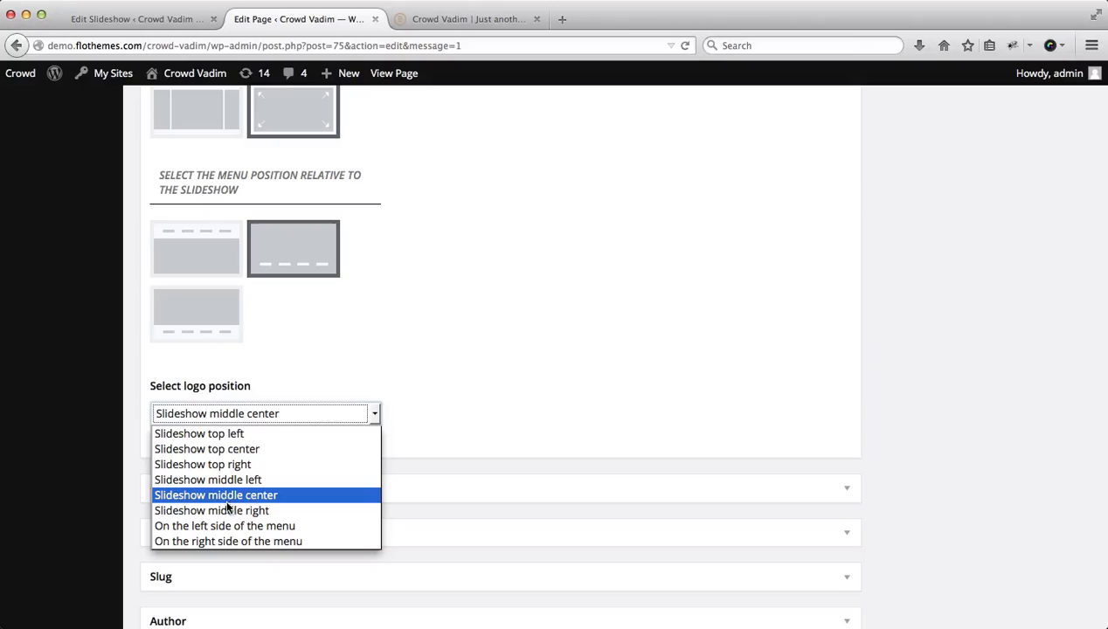
pyautogui.click(280, 450)
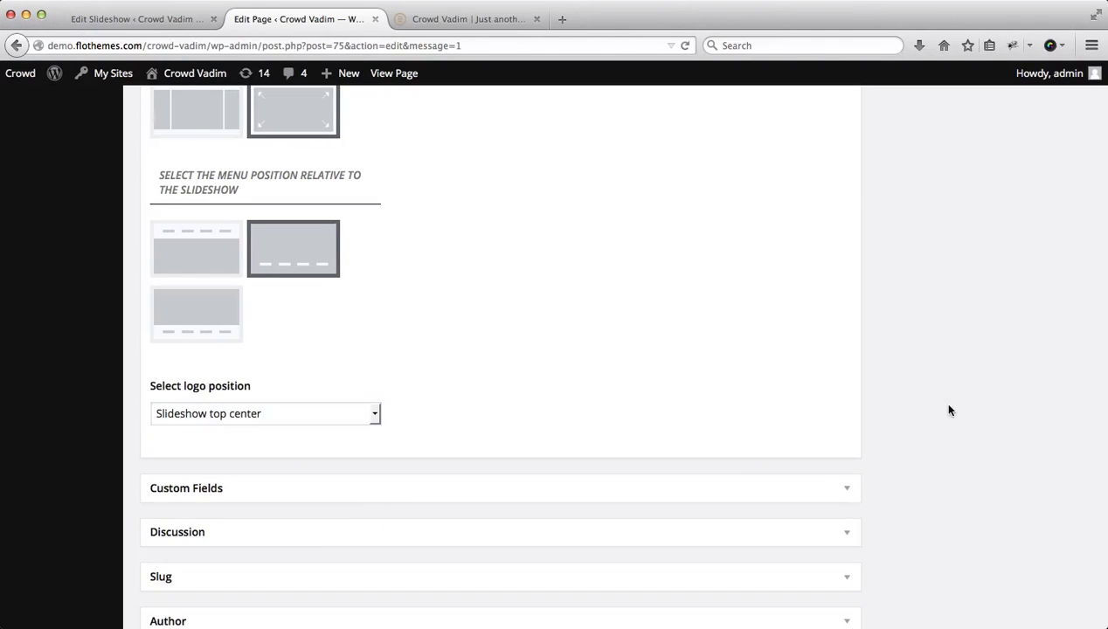
pyautogui.scroll(15, 939, 400)
pyautogui.click(1057, 484)
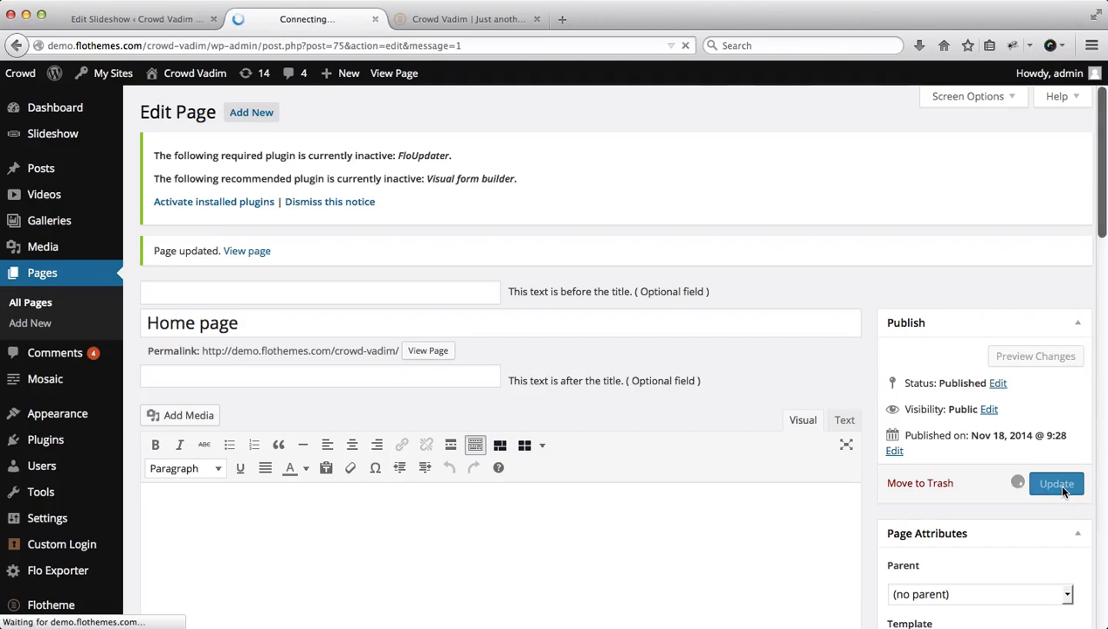
pyautogui.hotkey('ctrl', 'Tab')
pyautogui.press('super+r')
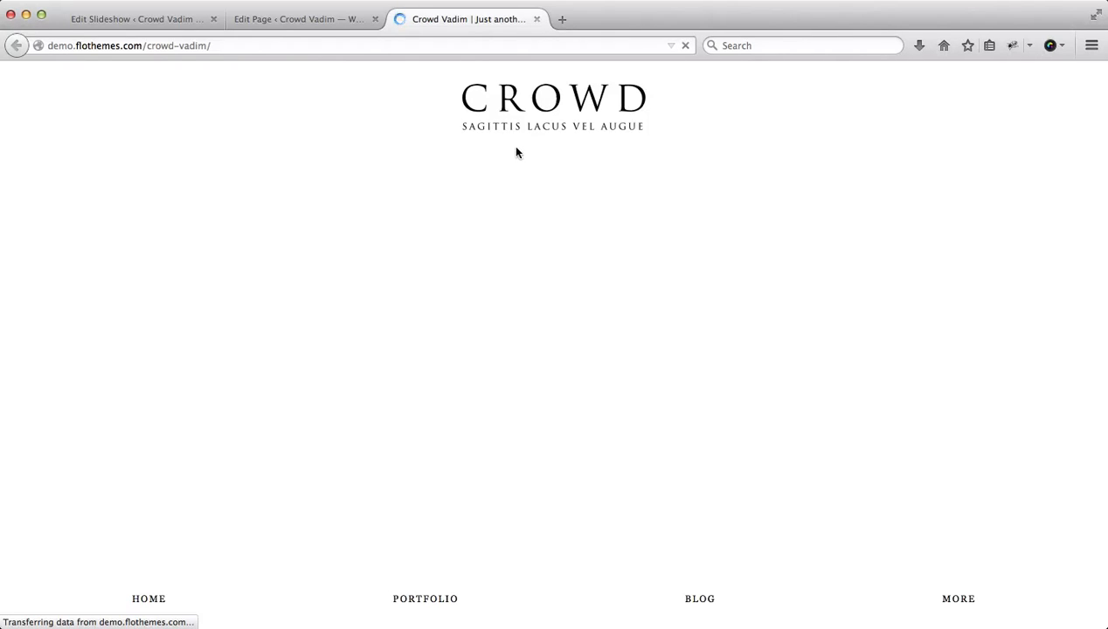
# Set the logo position to On the right side of the menu and update the Home page.
pyautogui.hotkey('ctrl', 'shift', 'Tab')
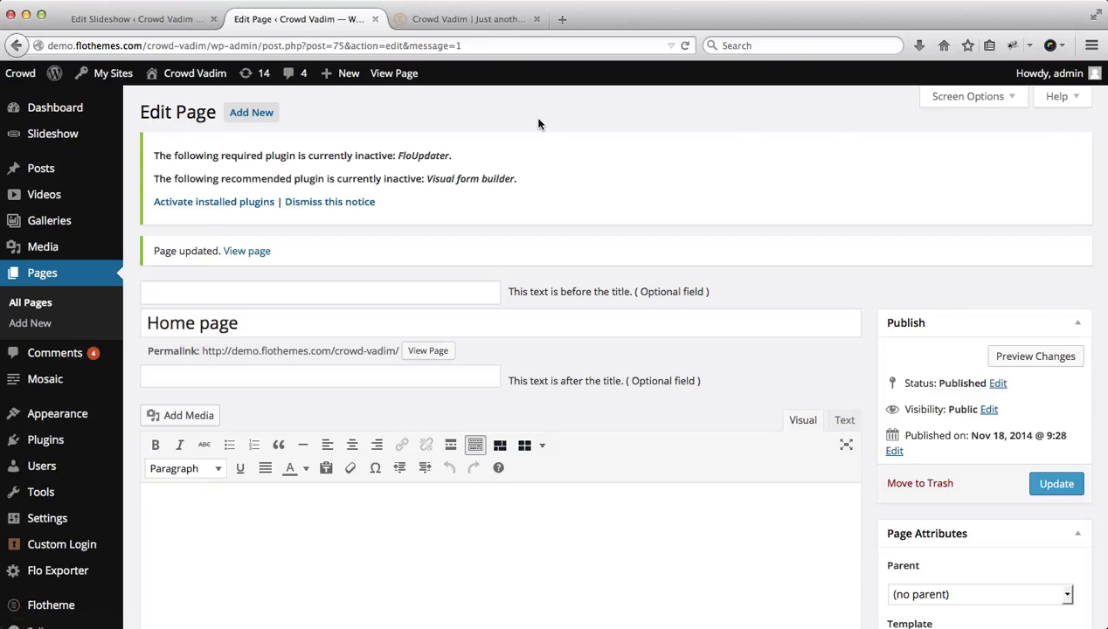
pyautogui.scroll(-10, 455, 164)
pyautogui.scroll(-15, 454, 165)
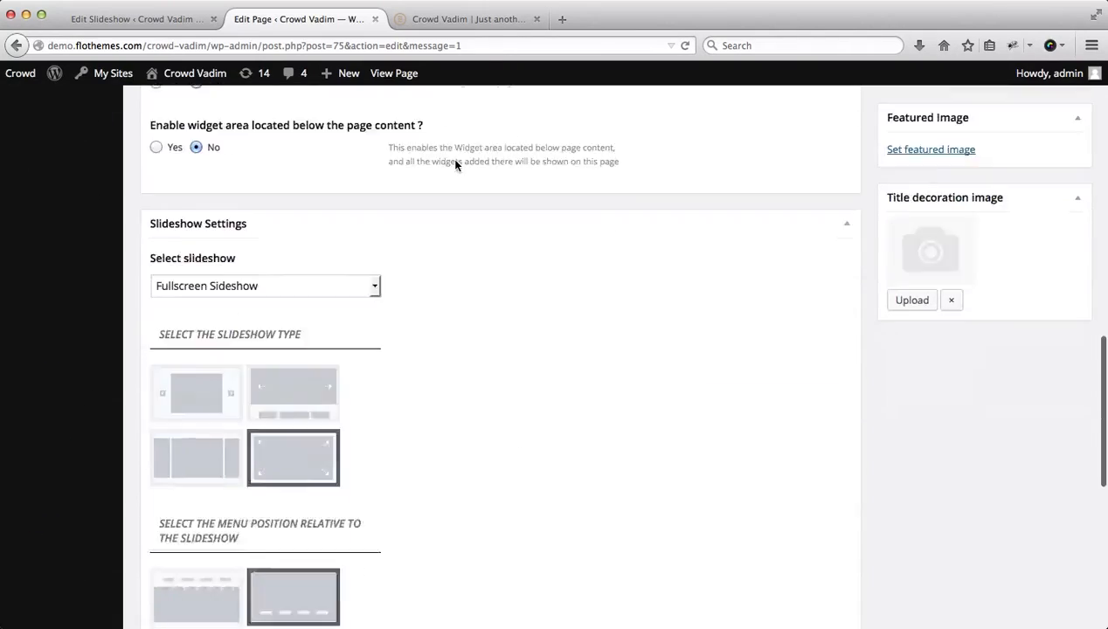
pyautogui.click(296, 384)
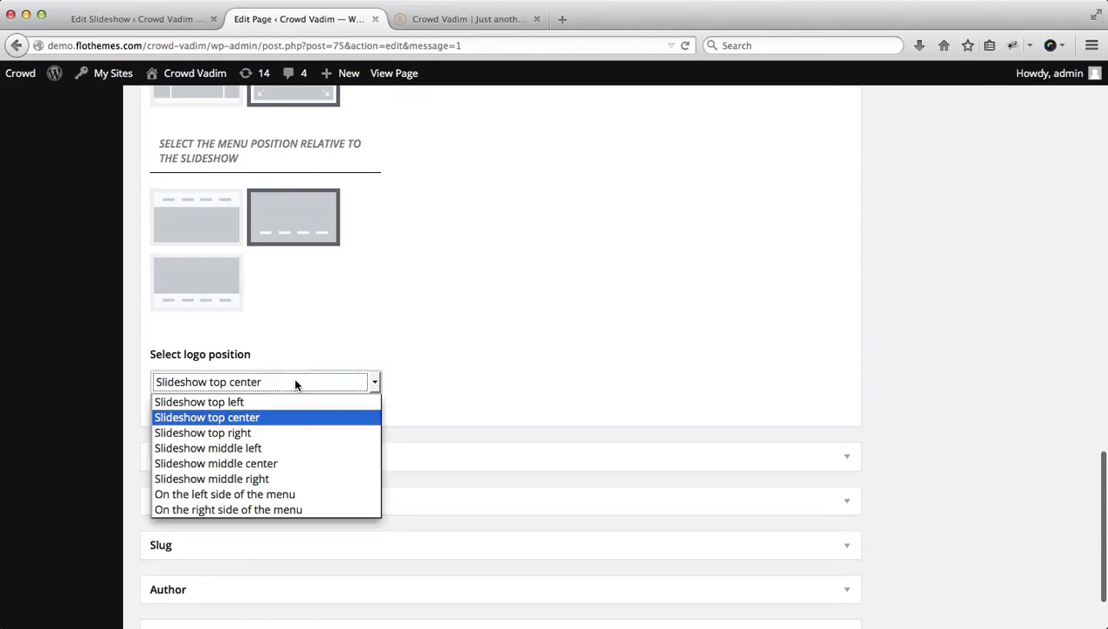
pyautogui.click(240, 511)
pyautogui.scroll(20, 739, 331)
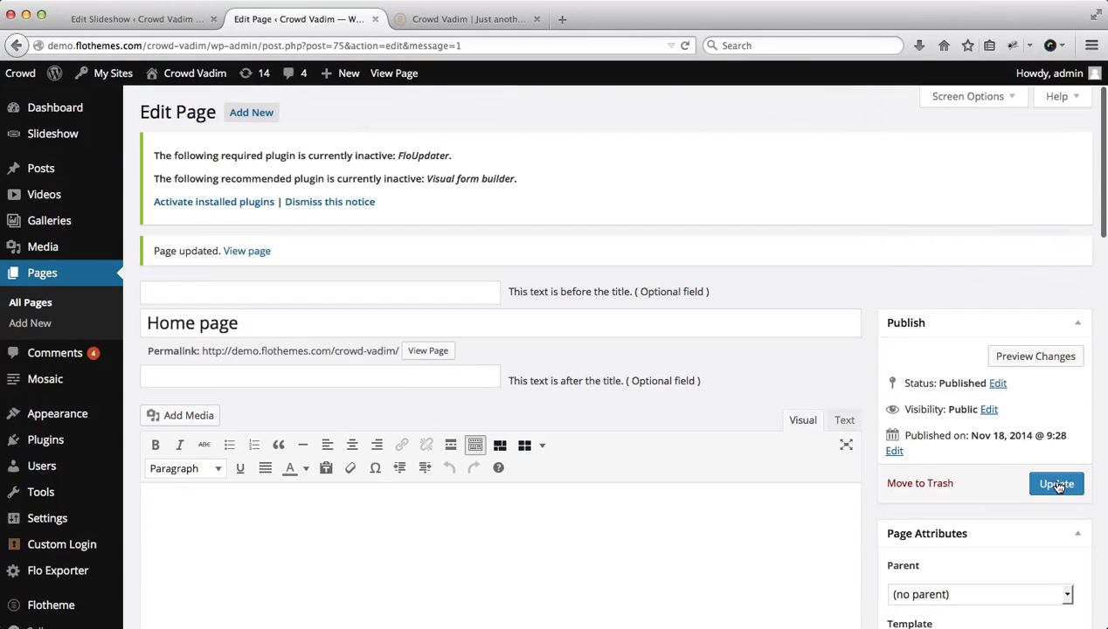
pyautogui.click(1057, 486)
# Reload the live home page and examine the logo placed beside the overlaid menu.
pyautogui.hotkey('ctrl', 'Tab')
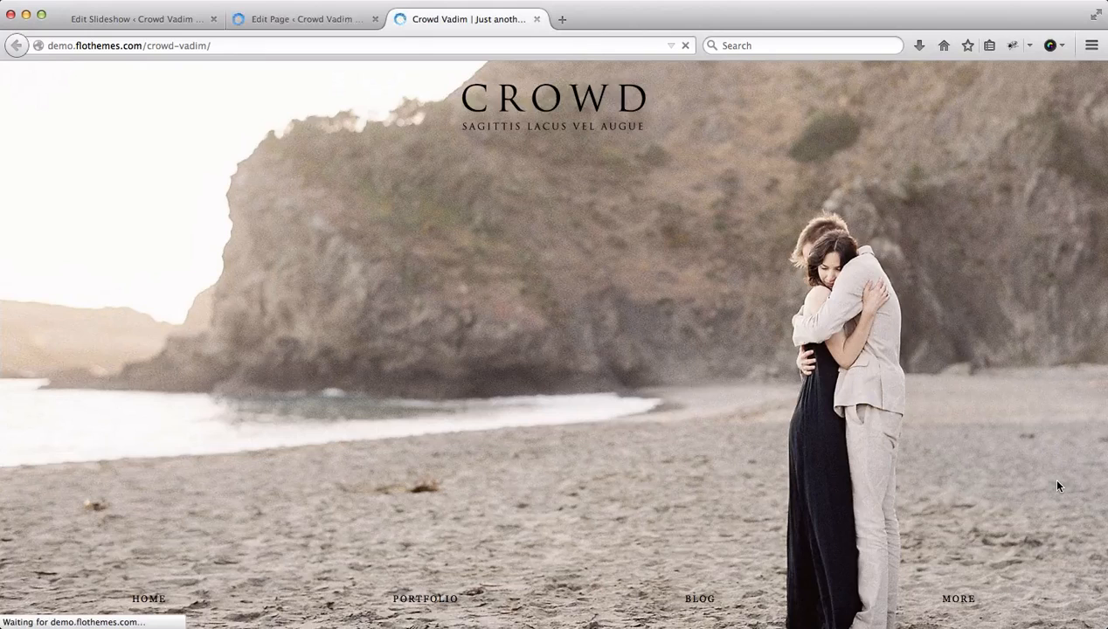
pyautogui.scroll(-3, 1057, 487)
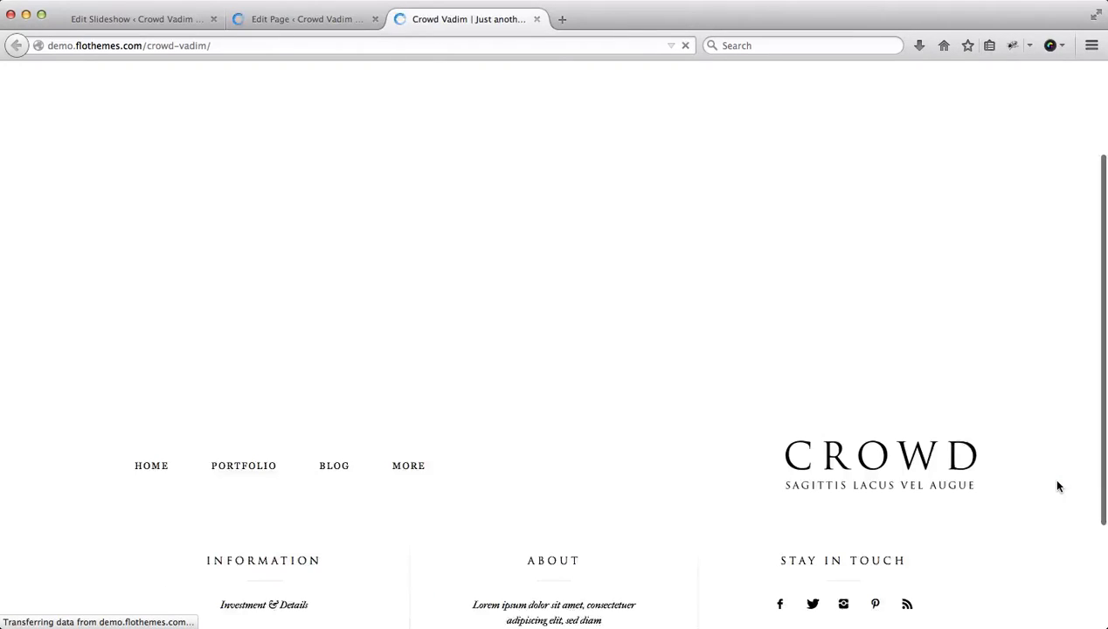
pyautogui.scroll(3, 951, 462)
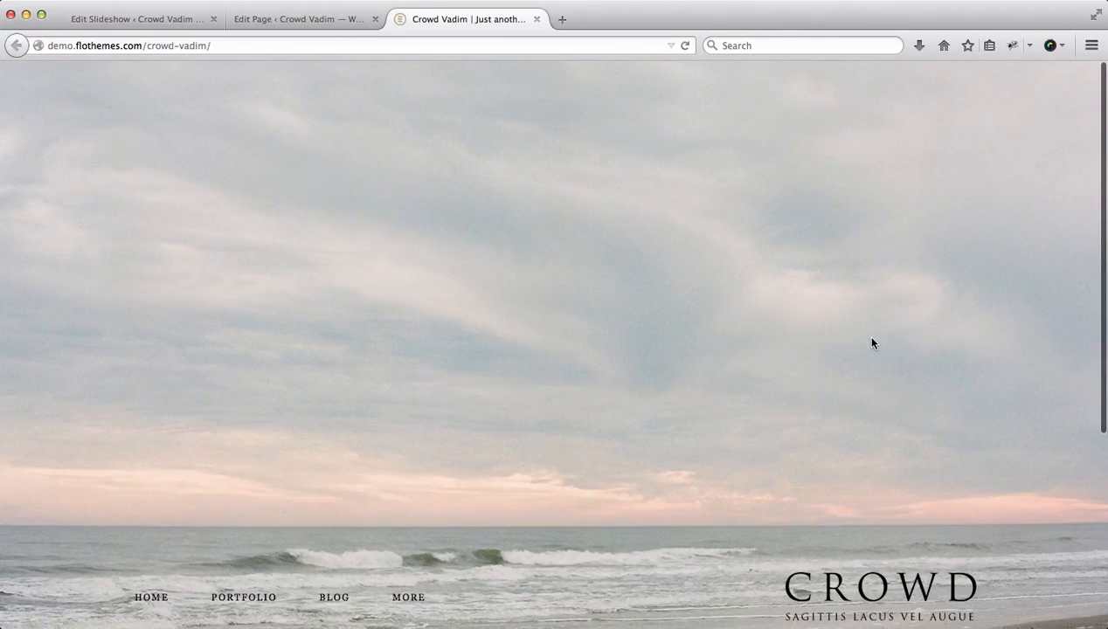
# Set the menu position above the fullscreen slideshow and update the Home page.
pyautogui.hotkey('ctrl', 'shift', 'Tab')
pyautogui.scroll(-10, 635, 361)
pyautogui.scroll(-6, 635, 363)
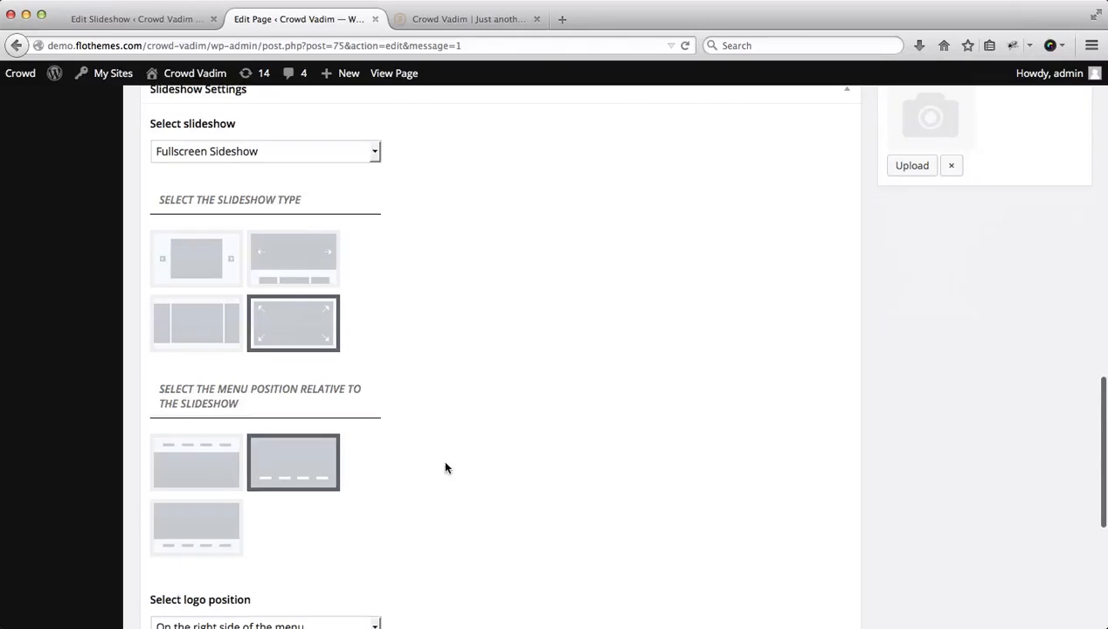
pyautogui.scroll(-4, 444, 468)
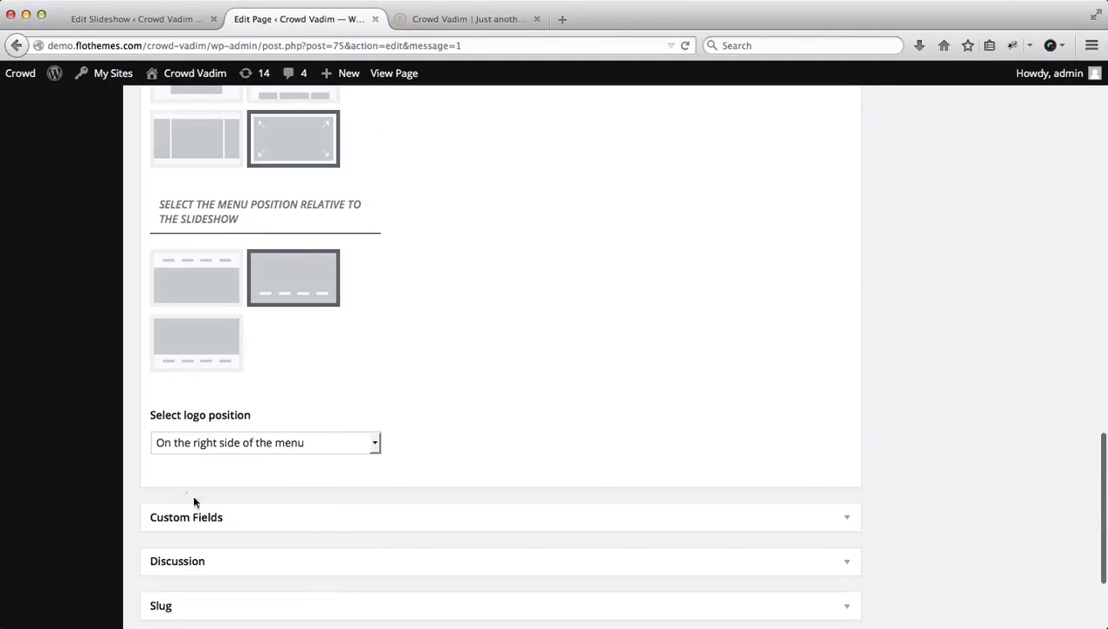
pyautogui.click(208, 279)
pyautogui.press('Home')
pyautogui.click(1068, 476)
# Reload the live home page and examine how the menu and logo above the slideshow behave while scrolling.
pyautogui.hotkey('ctrl', 'Tab')
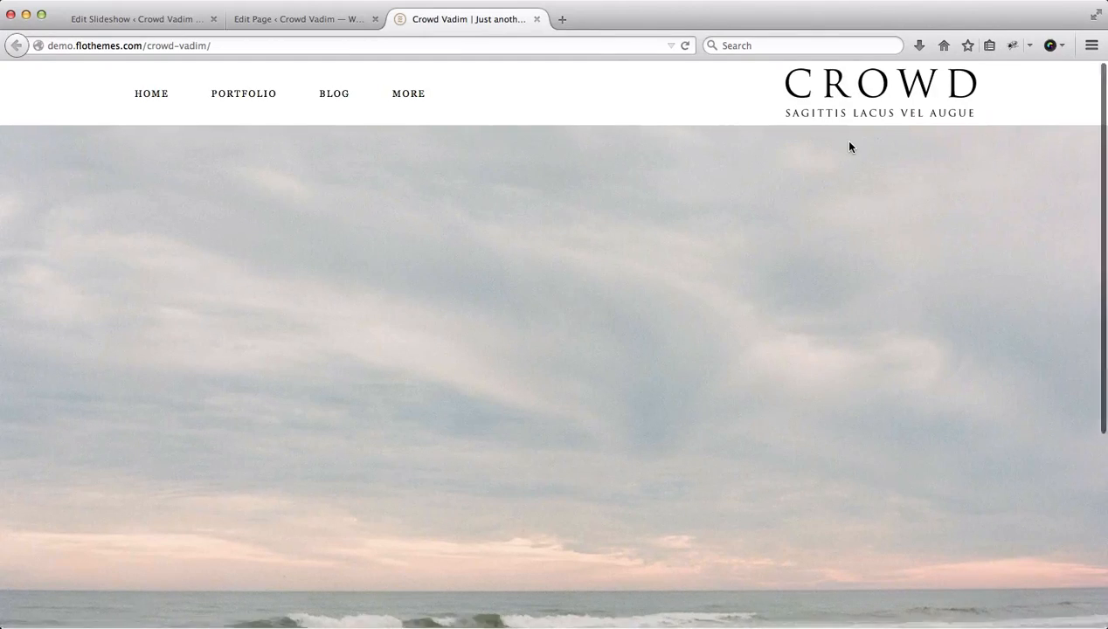
pyautogui.scroll(-1, 849, 146)
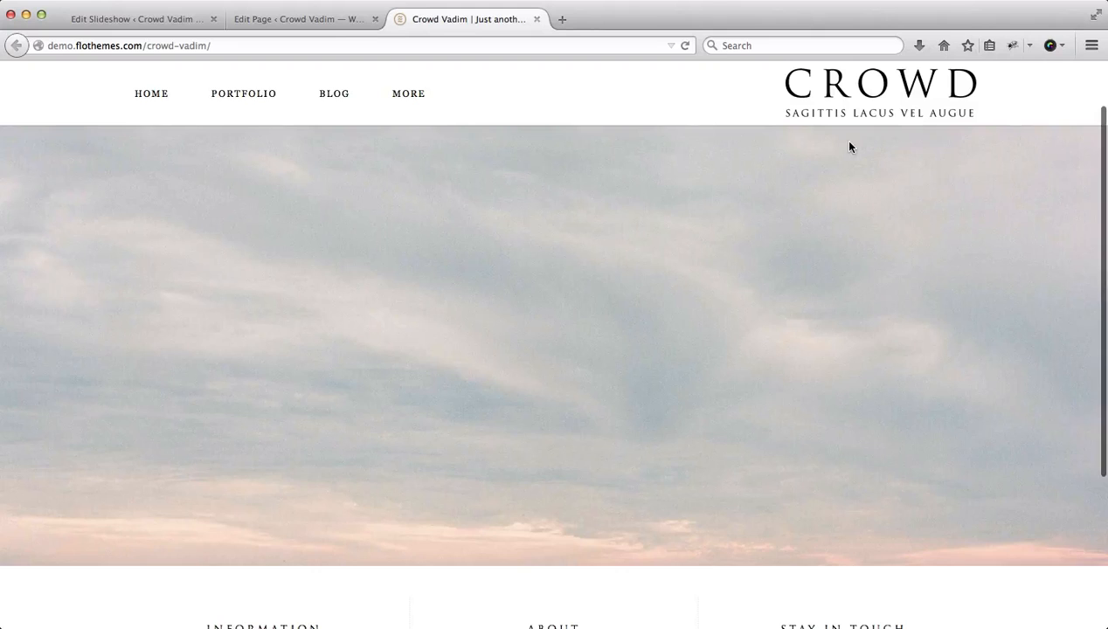
pyautogui.scroll(1, 849, 147)
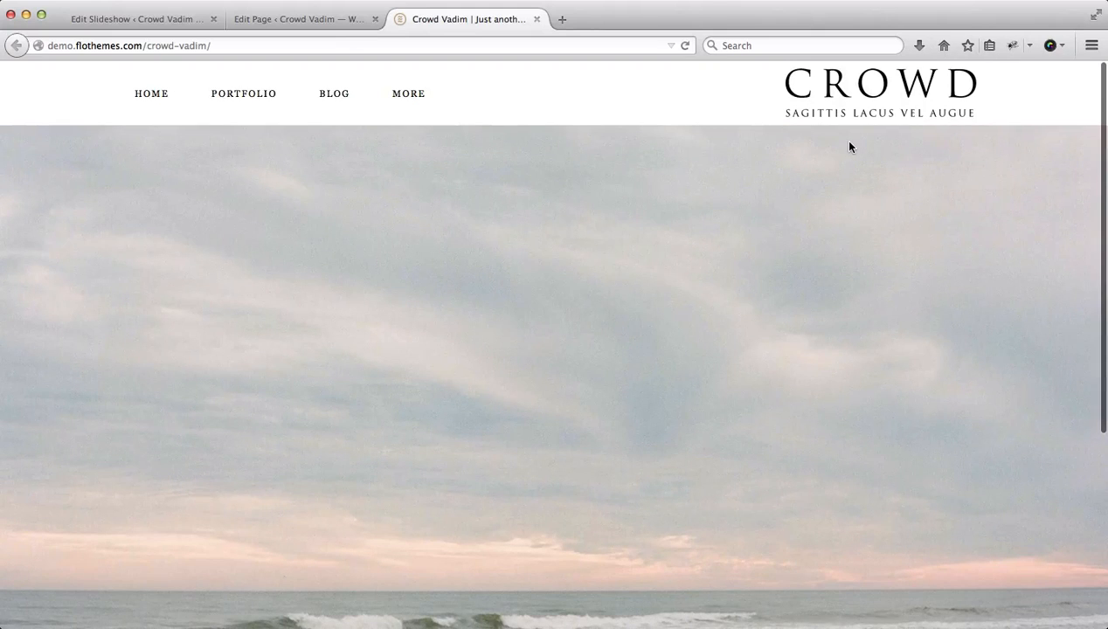